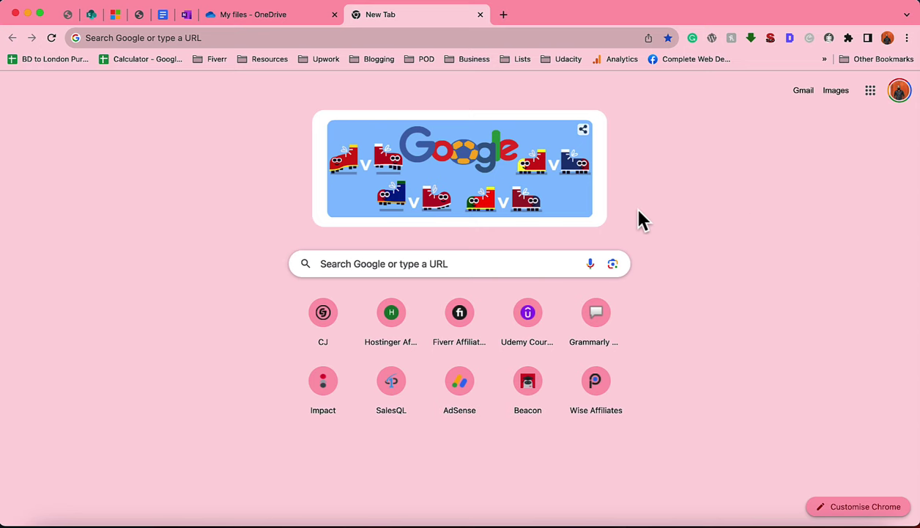
{"action": "left_click", "coordinate": [509, 263]}
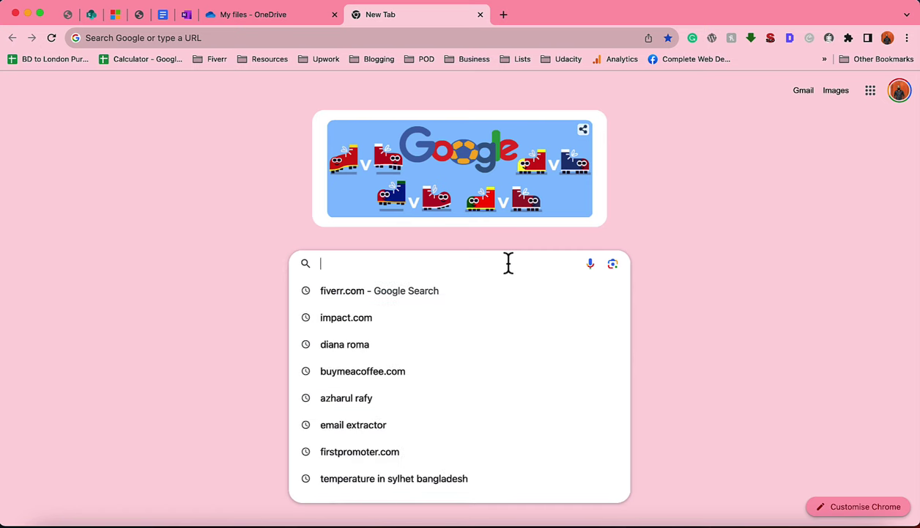
{"action": "type", "text": "site"}
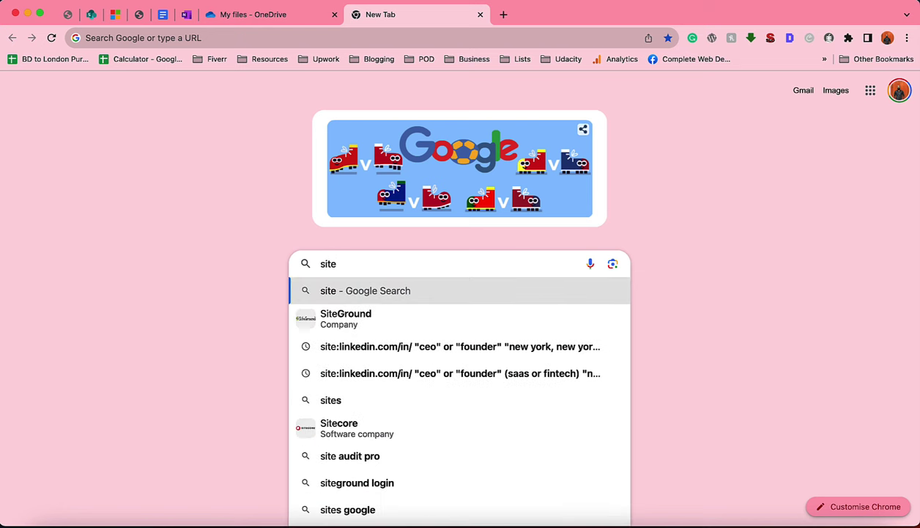
{"action": "type", "text": ":in"}
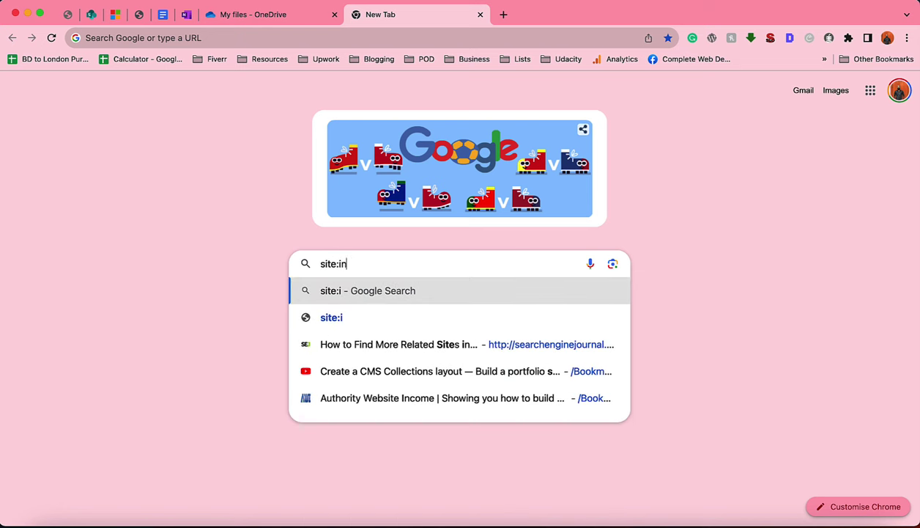
{"action": "type", "text": "stagram.com"}
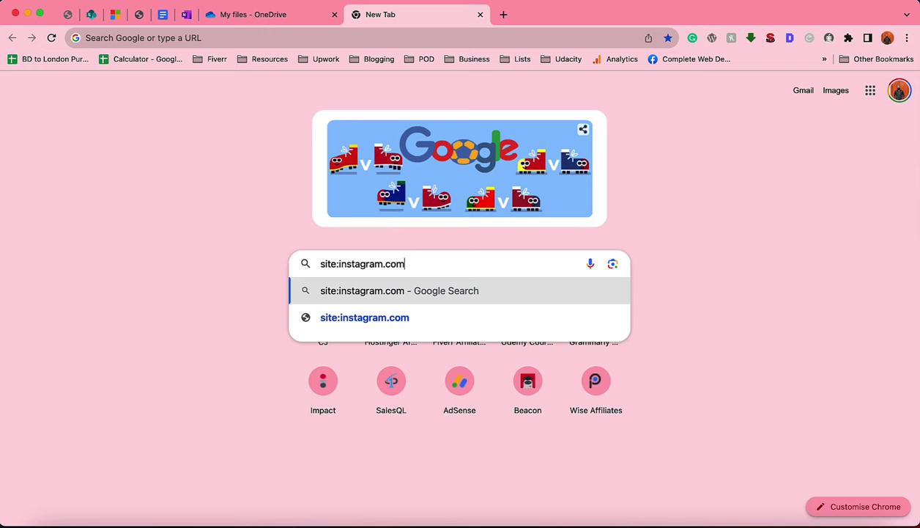
{"action": "left_click_drag", "start_coordinate": [415, 265], "coordinate": [323, 264]}
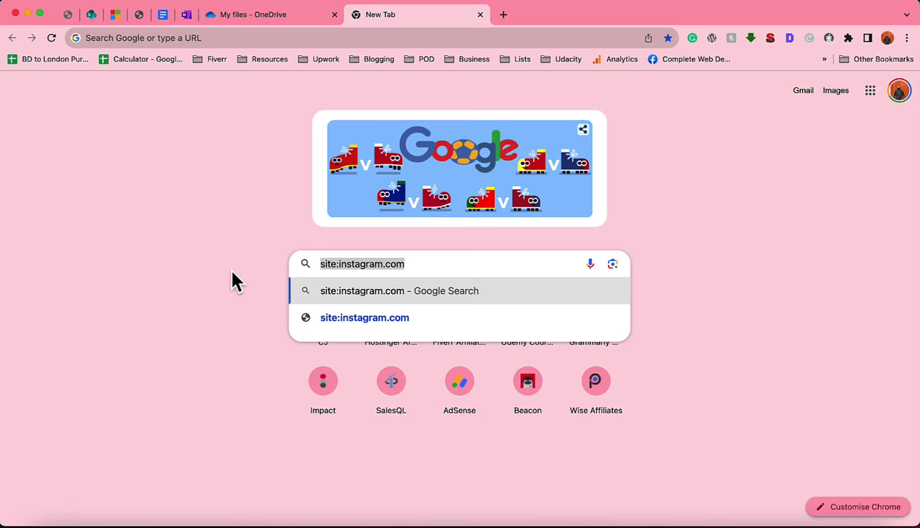
{"action": "left_click", "coordinate": [431, 261]}
{"action": "type", "text": "\""}
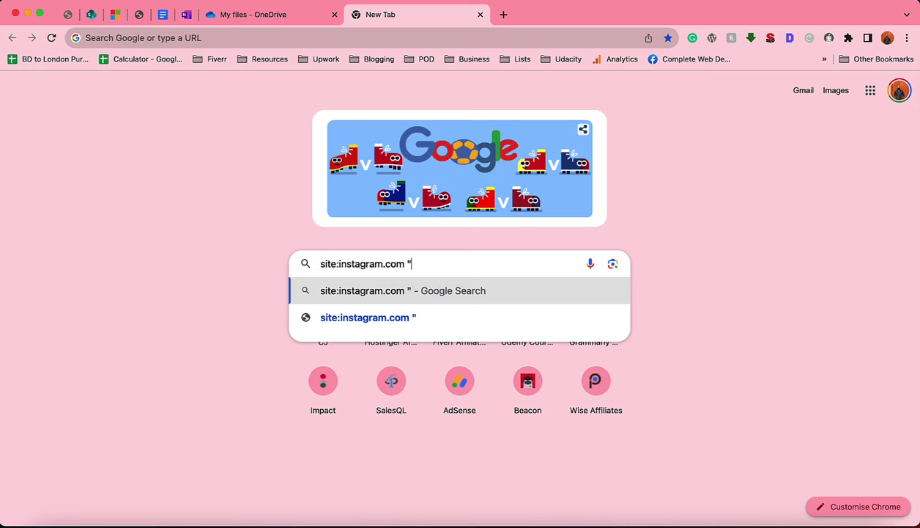
{"action": "type", "text": "model\""}
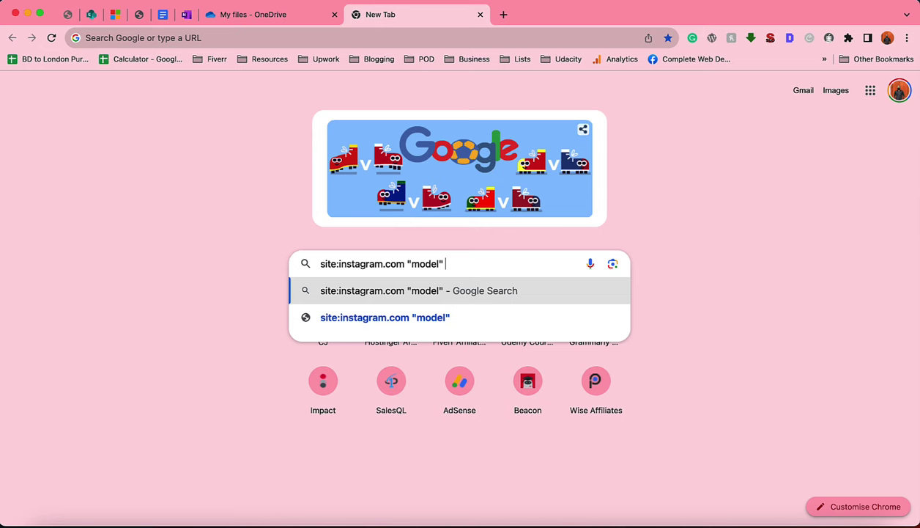
{"action": "type", "text": " \"n"}
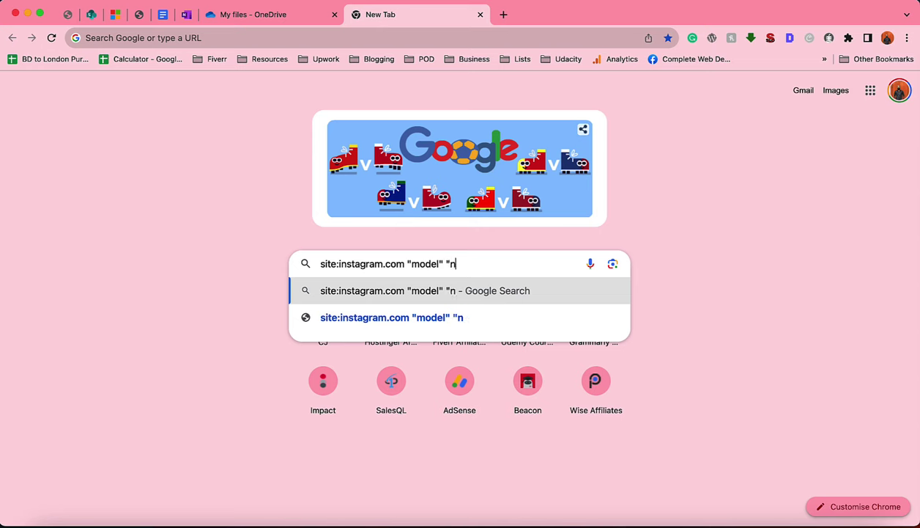
{"action": "type", "text": "ew york\""}
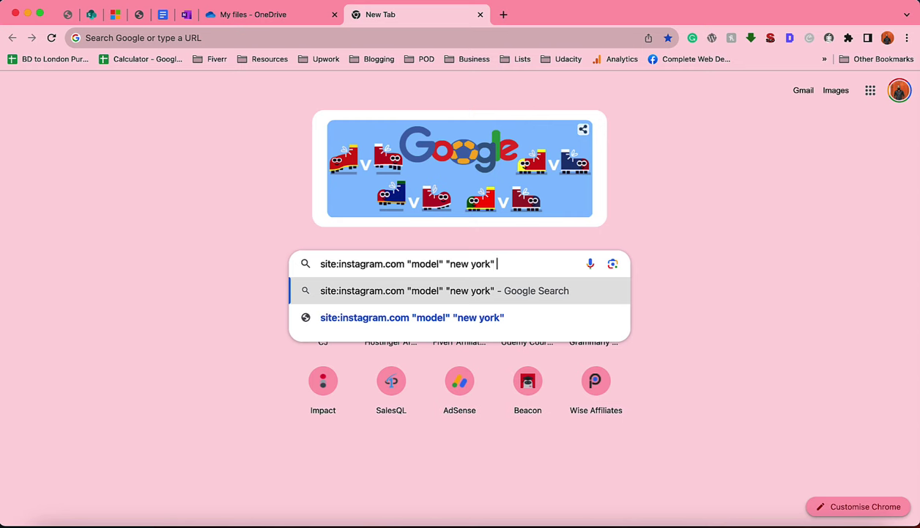
{"action": "type", "text": "\"@"}
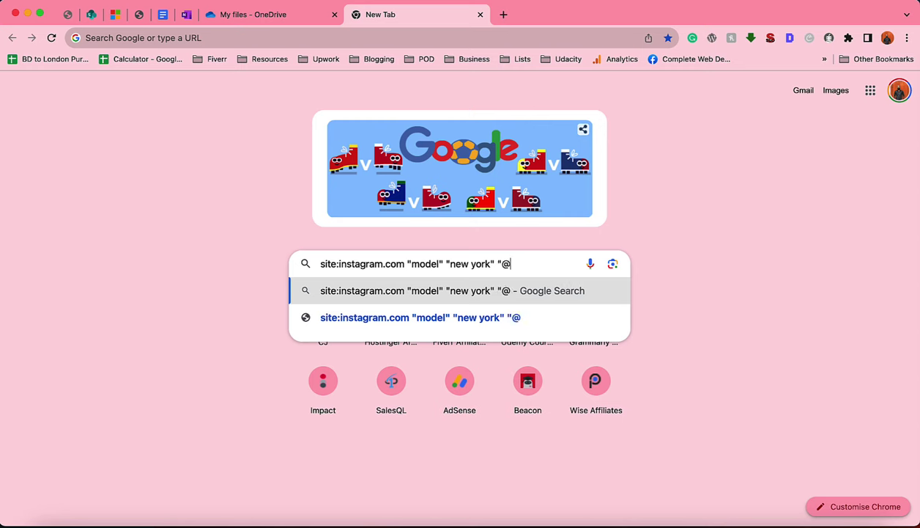
{"action": "type", "text": "gmail.com\""}
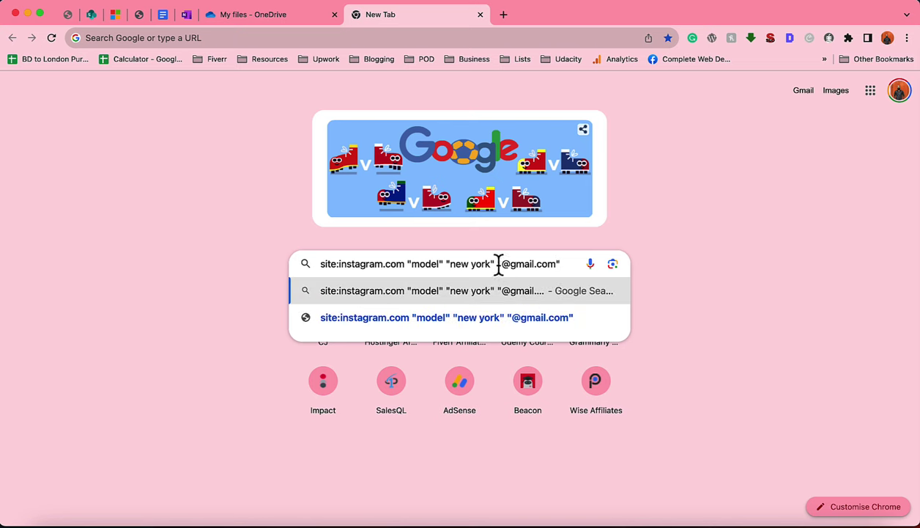
- Run the composed Google query and complete the "I'm not a robot" check
{"action": "left_click_drag", "start_coordinate": [498, 265], "coordinate": [563, 266]}
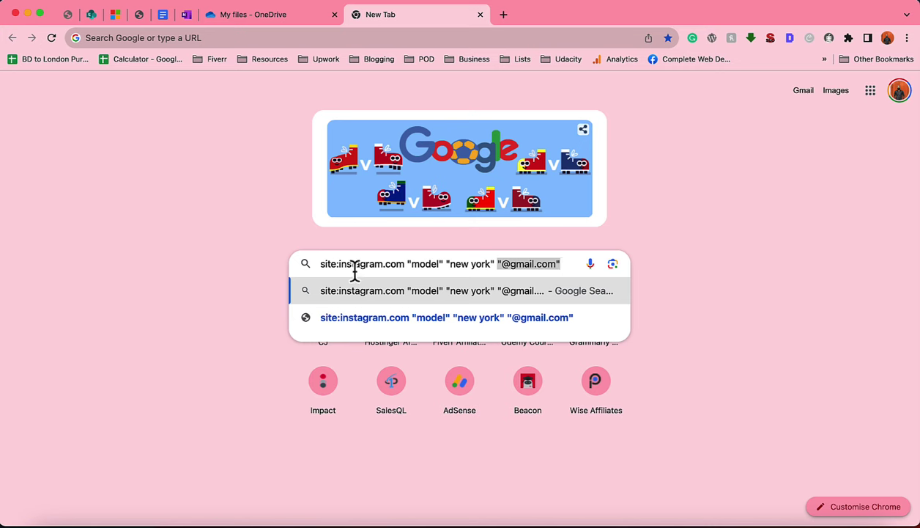
{"action": "left_click_drag", "start_coordinate": [402, 265], "coordinate": [301, 275]}
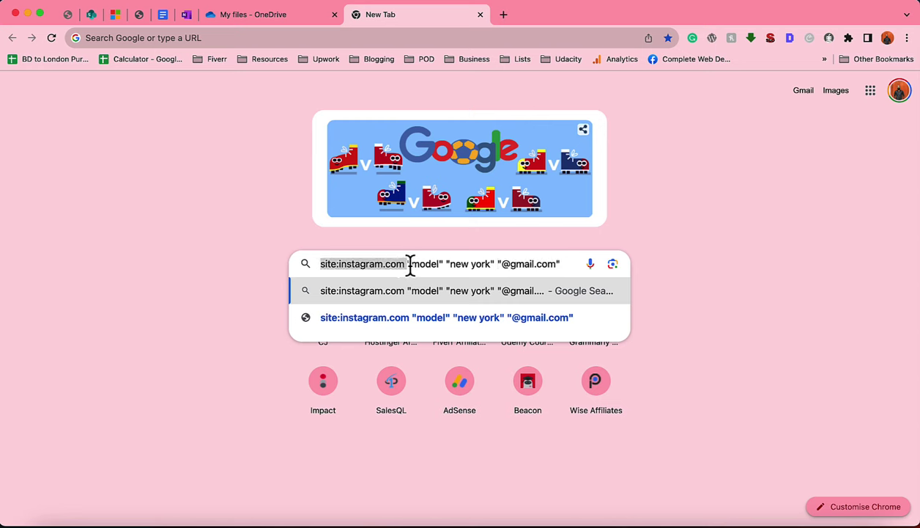
{"action": "left_click_drag", "start_coordinate": [411, 264], "coordinate": [560, 265]}
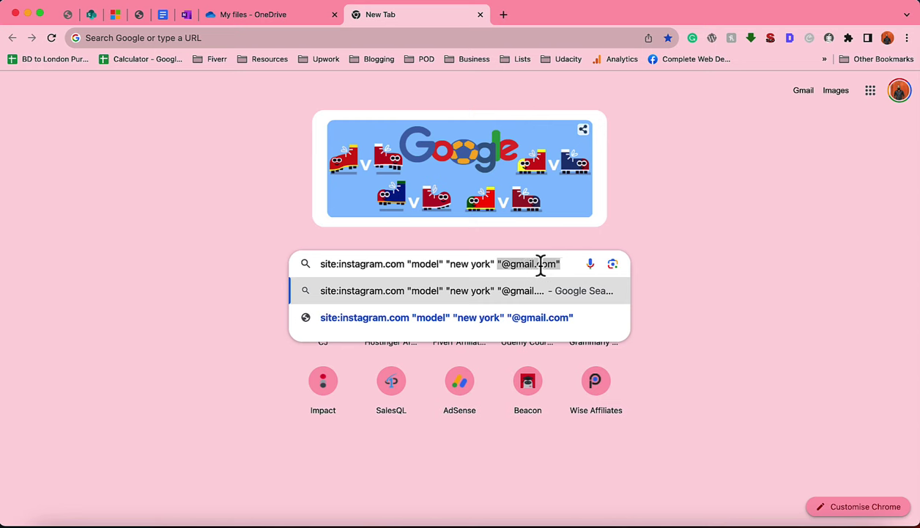
{"action": "left_click_drag", "start_coordinate": [411, 264], "coordinate": [569, 264]}
{"action": "left_click", "coordinate": [568, 264]}
{"action": "key", "text": "Return"}
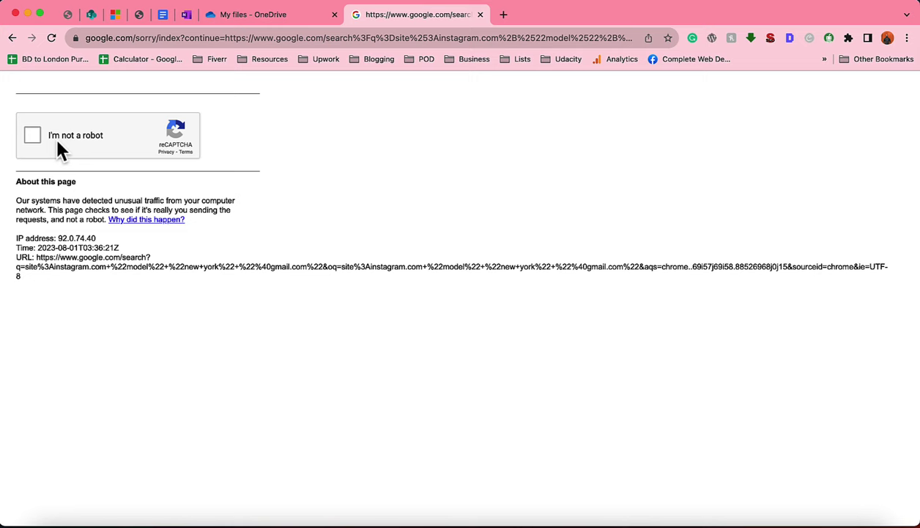
{"action": "left_click", "coordinate": [56, 134]}
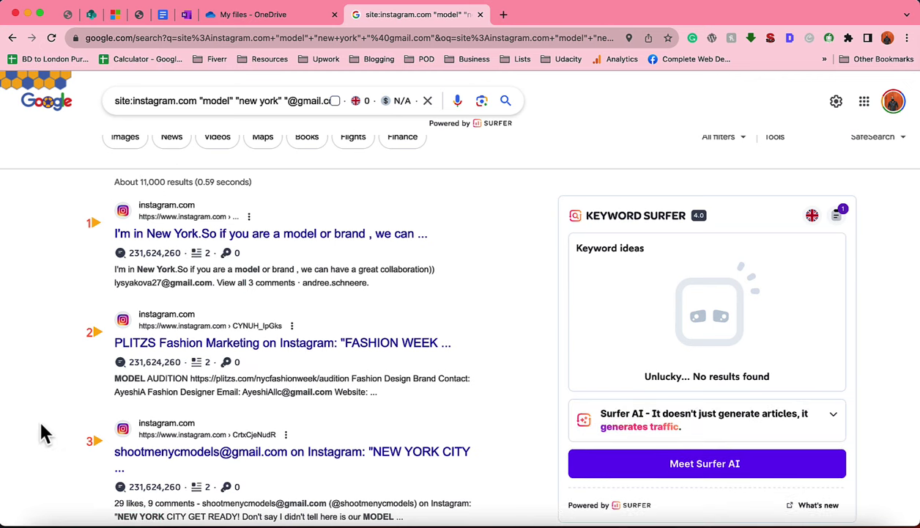
- Open the fourth and fifth search results, both individual Instagram profiles, in separate tabs
{"action": "scroll", "coordinate": [42, 433], "scroll_direction": "down", "scroll_amount": 5}
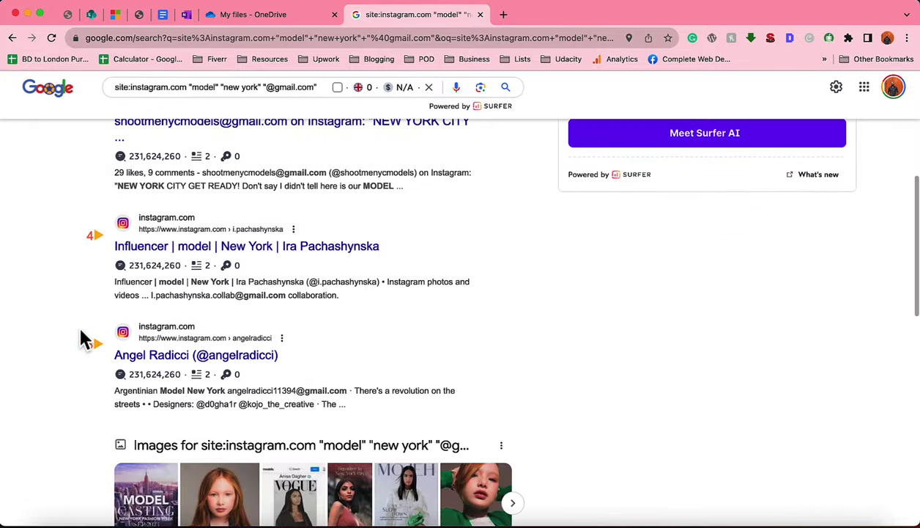
{"action": "left_click", "coordinate": [196, 242], "text": "super"}
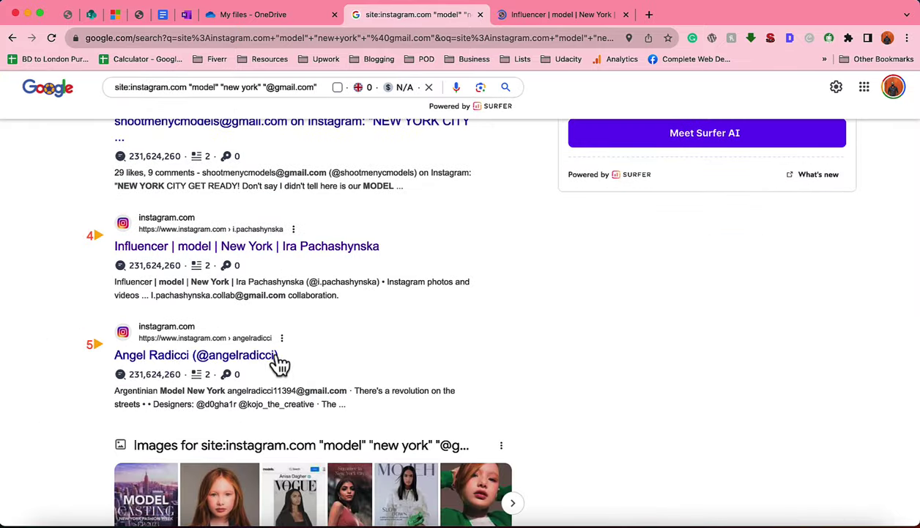
{"action": "left_click", "coordinate": [277, 357], "text": "super"}
- Examine the New York influencer's Instagram bio for nationality, location and contact e-mail, dismissing the sign-in prompt and closing the profile when done
{"action": "left_click", "coordinate": [547, 23]}
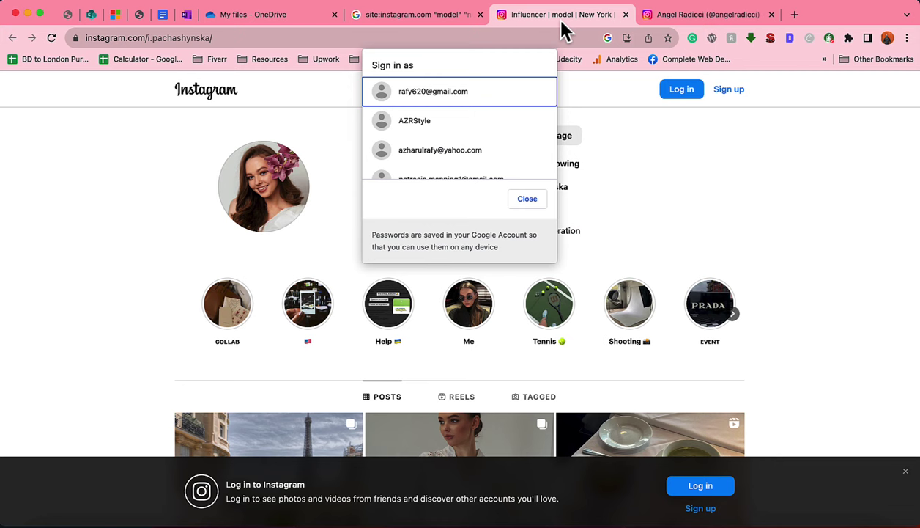
{"action": "left_click", "coordinate": [527, 201]}
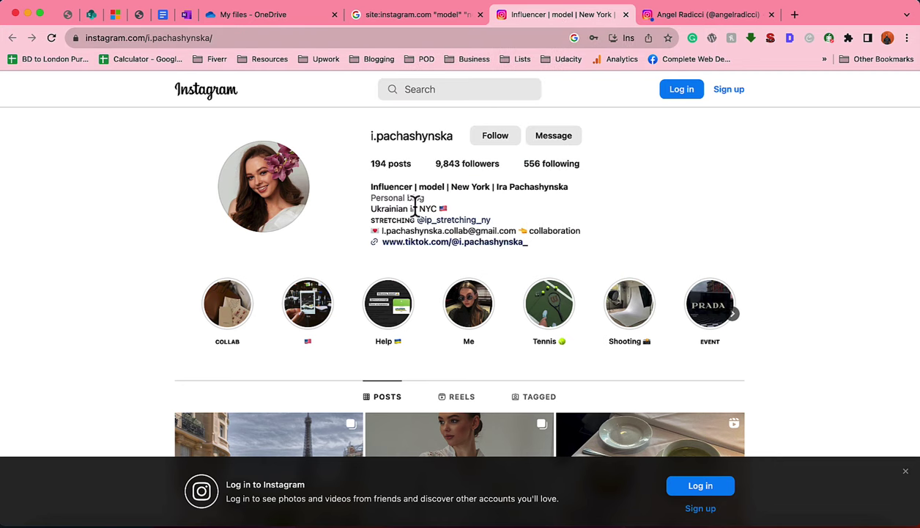
{"action": "double_click", "coordinate": [385, 209]}
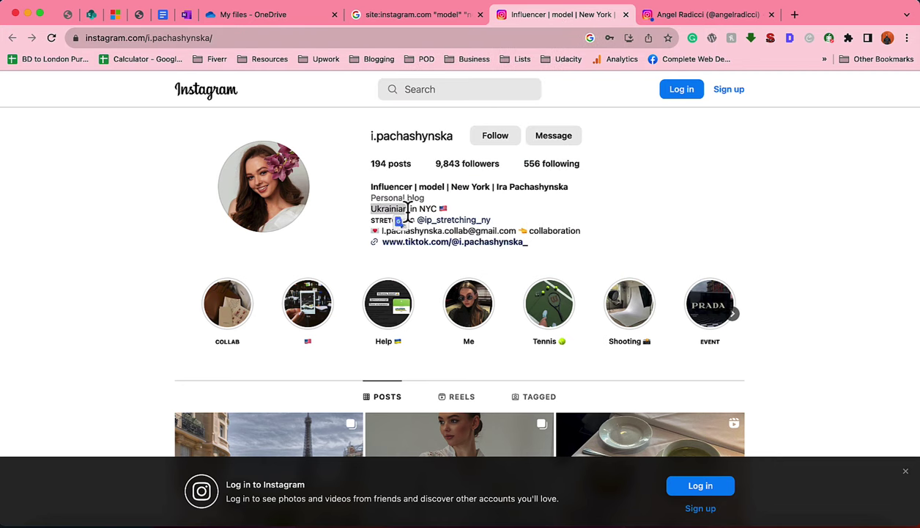
{"action": "left_click", "coordinate": [429, 209]}
{"action": "double_click", "coordinate": [429, 209]}
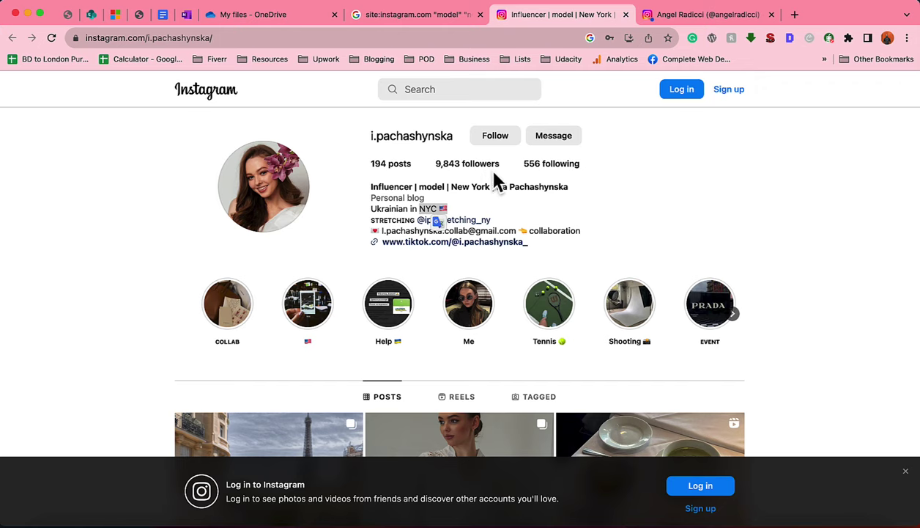
{"action": "scroll", "coordinate": [325, 287], "scroll_direction": "down", "scroll_amount": 4}
{"action": "scroll", "coordinate": [421, 275], "scroll_direction": "up", "scroll_amount": 4}
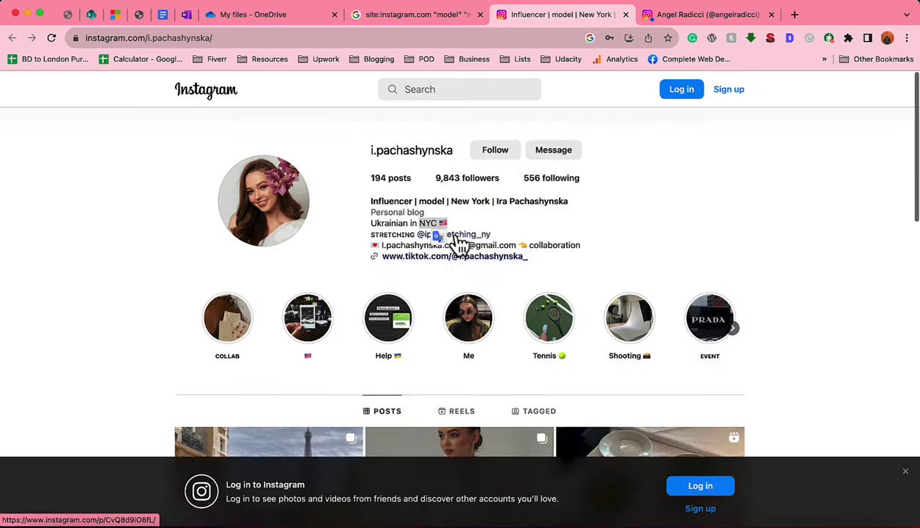
{"action": "left_click_drag", "start_coordinate": [383, 231], "coordinate": [503, 229]}
{"action": "left_click", "coordinate": [626, 15]}
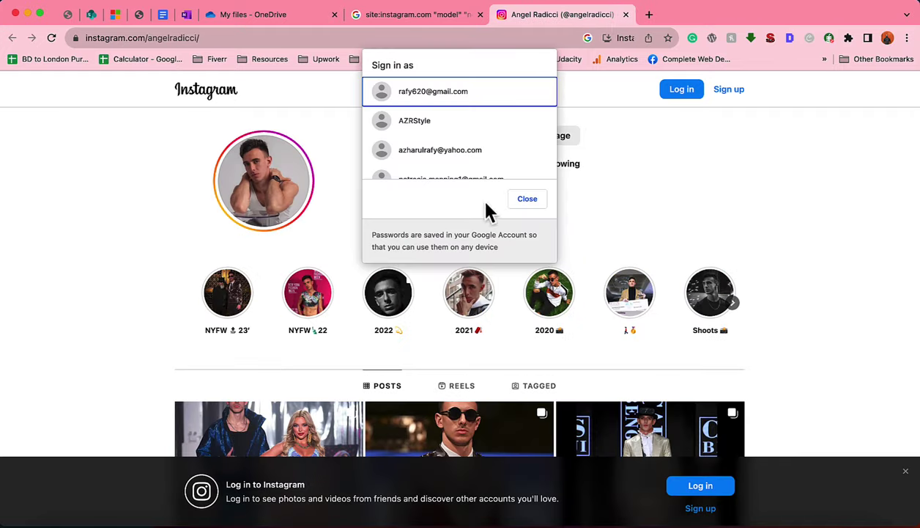
- Check the fashion model's Instagram bio for nationality, location and contact e-mail, and close the profile
{"action": "left_click", "coordinate": [528, 199]}
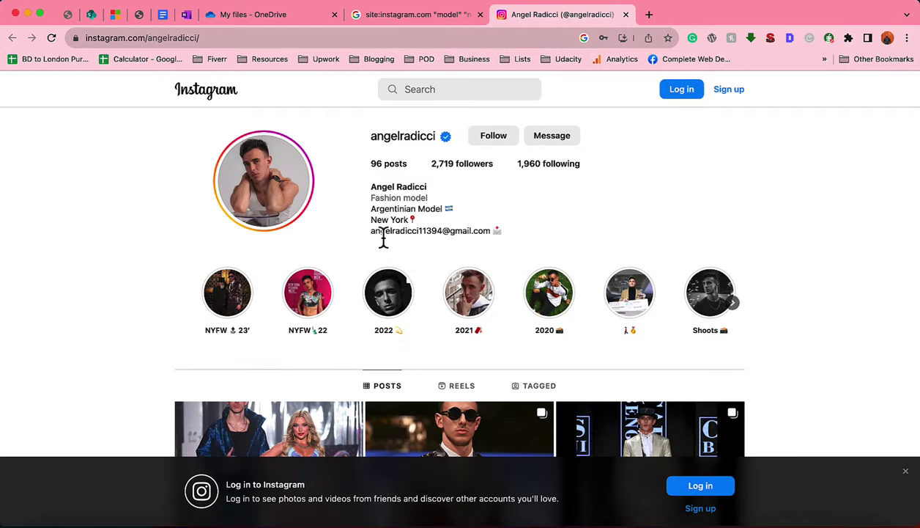
{"action": "double_click", "coordinate": [391, 212]}
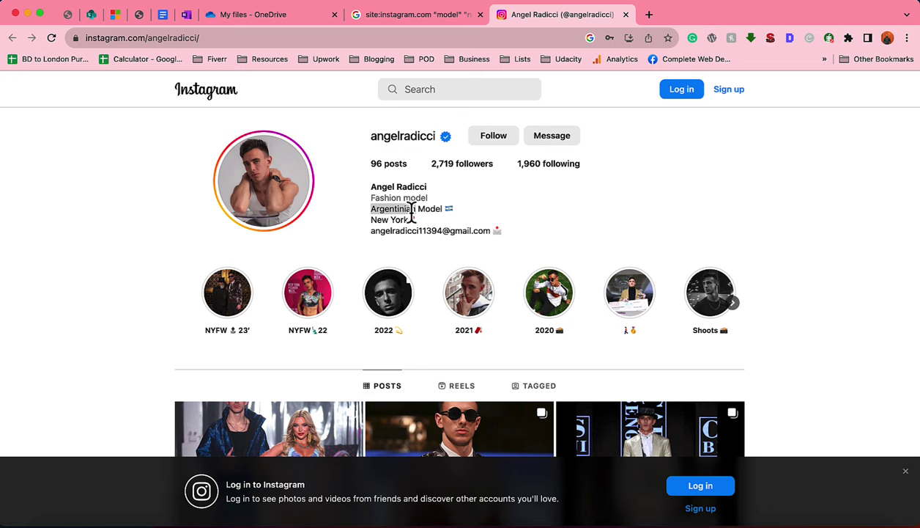
{"action": "left_click_drag", "start_coordinate": [404, 211], "coordinate": [496, 234]}
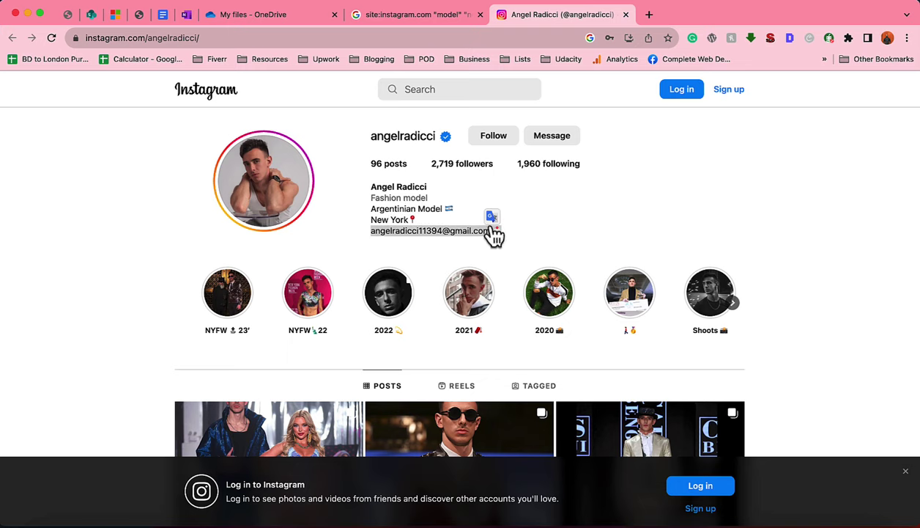
{"action": "left_click", "coordinate": [625, 15]}
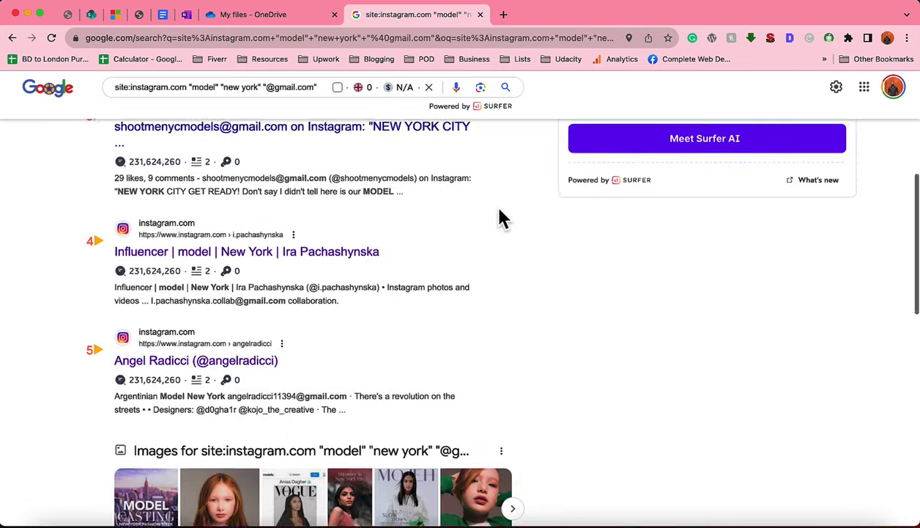
- Open the full Search settings page for the Instagram model query
{"action": "scroll", "coordinate": [500, 219], "scroll_direction": "down", "scroll_amount": 10}
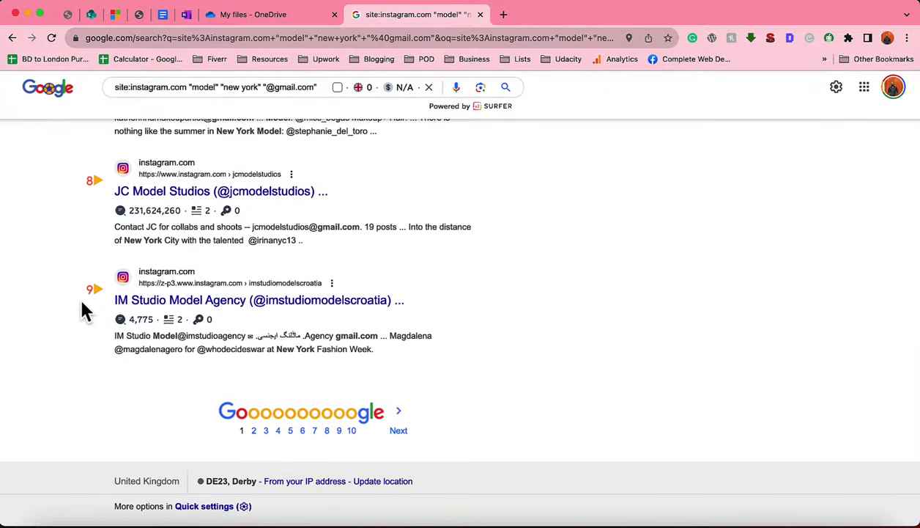
{"action": "scroll", "coordinate": [82, 311], "scroll_direction": "up", "scroll_amount": 15}
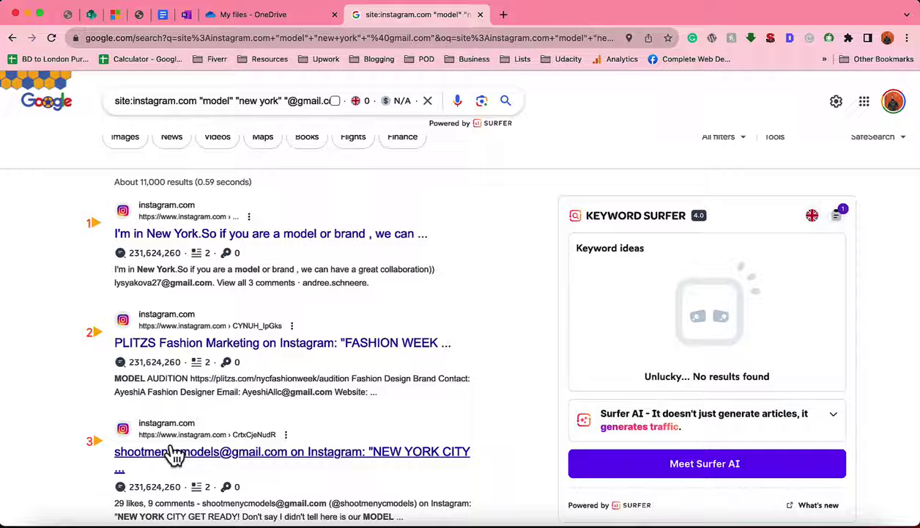
{"action": "scroll", "coordinate": [173, 454], "scroll_direction": "down", "scroll_amount": 15}
{"action": "scroll", "coordinate": [522, 222], "scroll_direction": "up", "scroll_amount": 12}
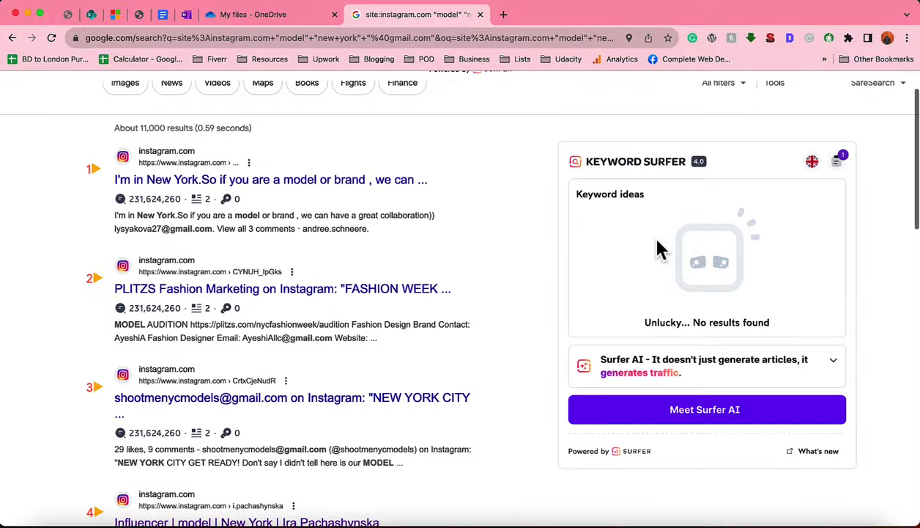
{"action": "scroll", "coordinate": [662, 235], "scroll_direction": "up", "scroll_amount": 2}
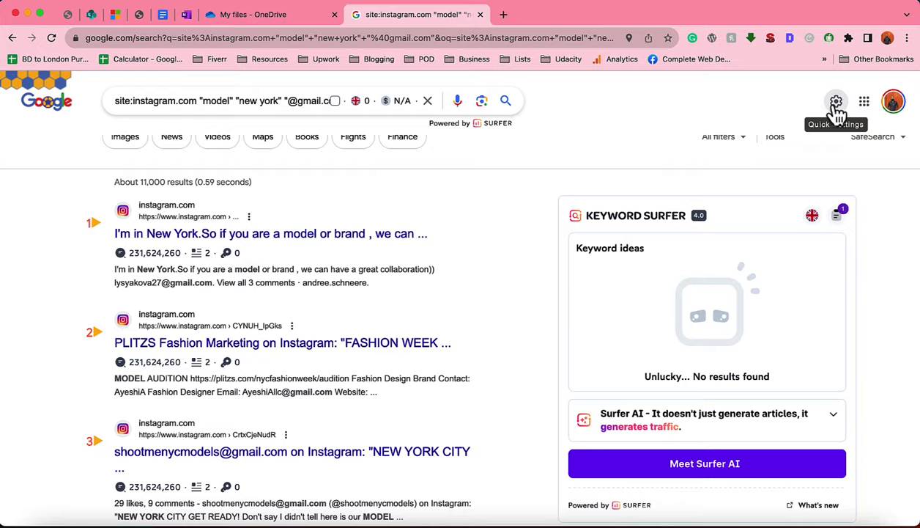
{"action": "left_click", "coordinate": [836, 103]}
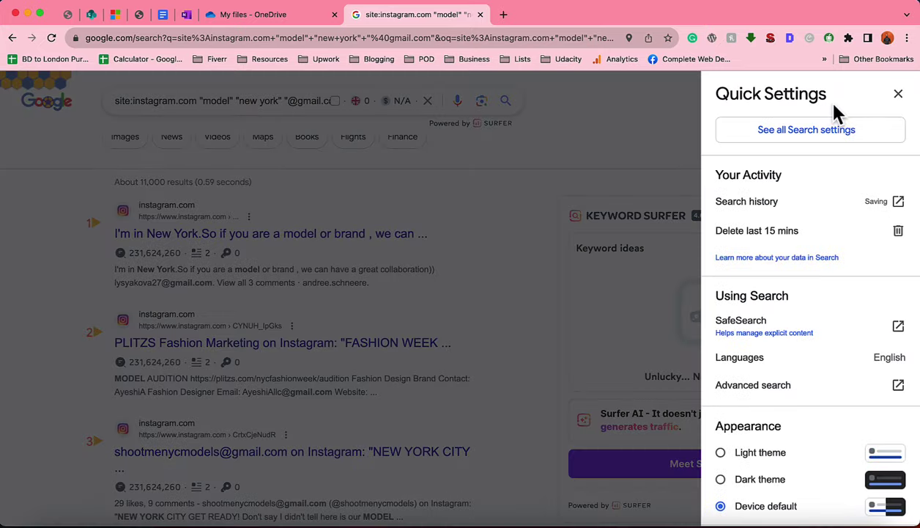
{"action": "left_click", "coordinate": [800, 147]}
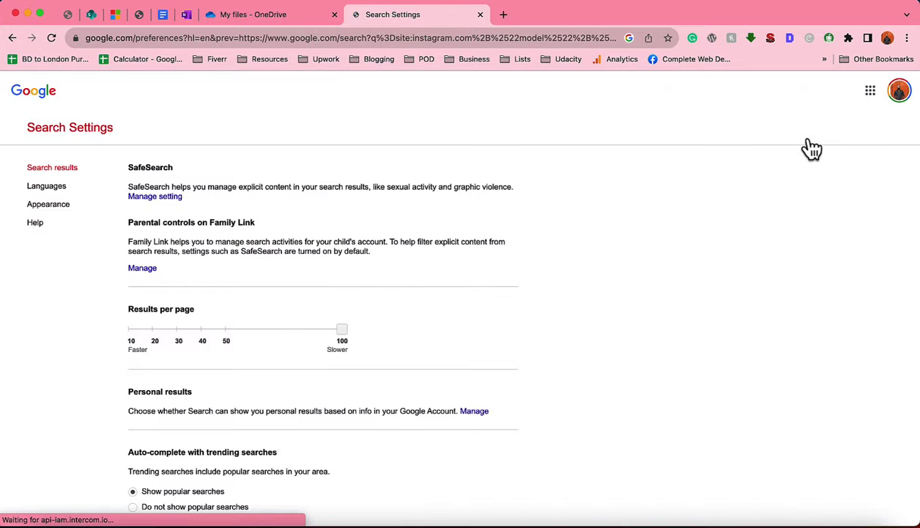
- Set the number of search results per page to 100 and save the preferences
{"action": "left_click", "coordinate": [233, 329]}
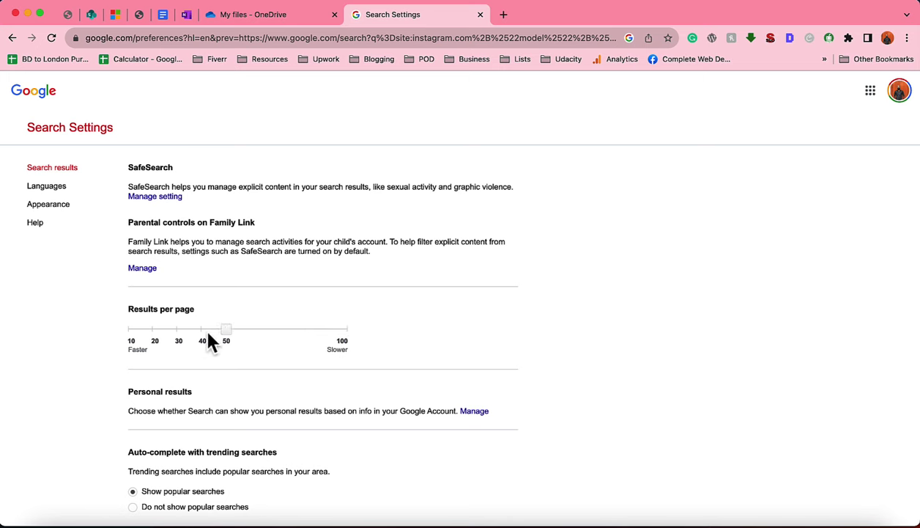
{"action": "left_click_drag", "start_coordinate": [224, 331], "coordinate": [126, 331]}
{"action": "left_click_drag", "start_coordinate": [134, 331], "coordinate": [304, 335]}
{"action": "scroll", "coordinate": [352, 339], "scroll_direction": "down", "scroll_amount": 10}
{"action": "left_click", "coordinate": [442, 378]}
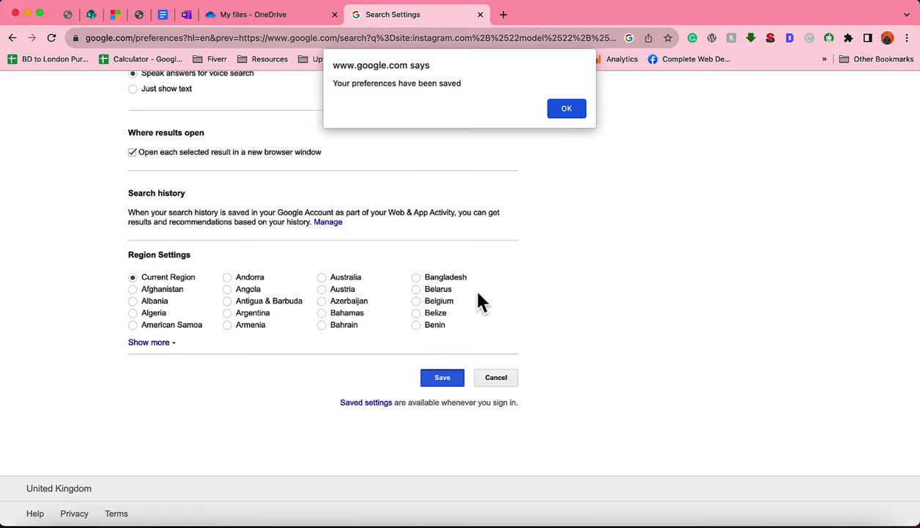
{"action": "left_click", "coordinate": [567, 110]}
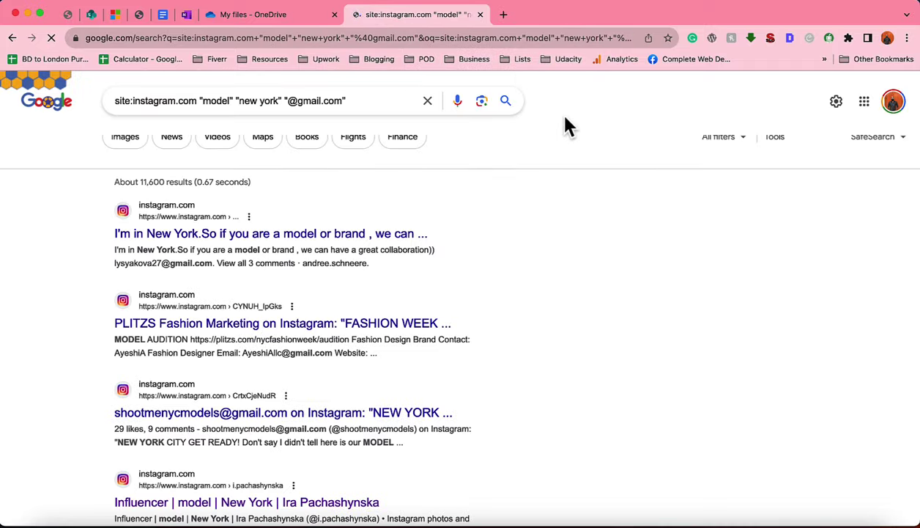
- Search for "email extractor" in a new tab, open the Email Extractor listing in the Chrome Web Store, and close the search tab
{"action": "scroll", "coordinate": [523, 394], "scroll_direction": "down", "scroll_amount": 12}
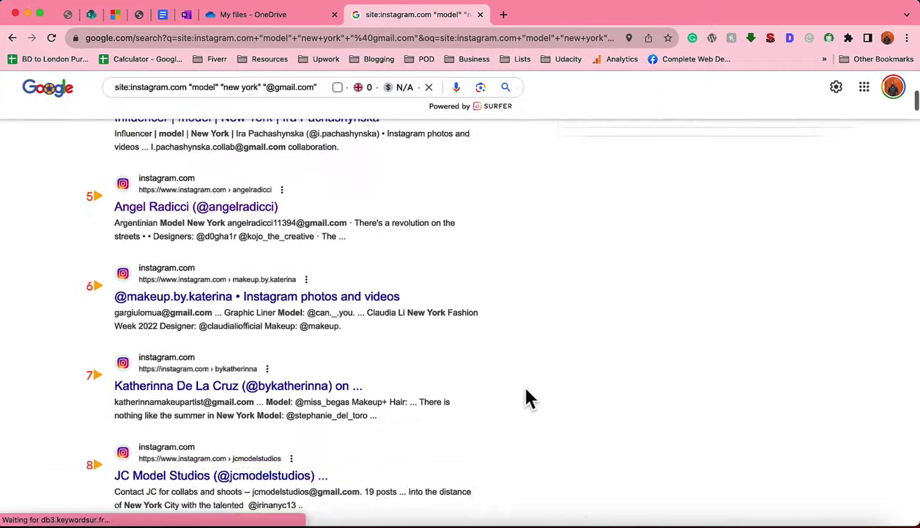
{"action": "scroll", "coordinate": [527, 398], "scroll_direction": "down", "scroll_amount": 20}
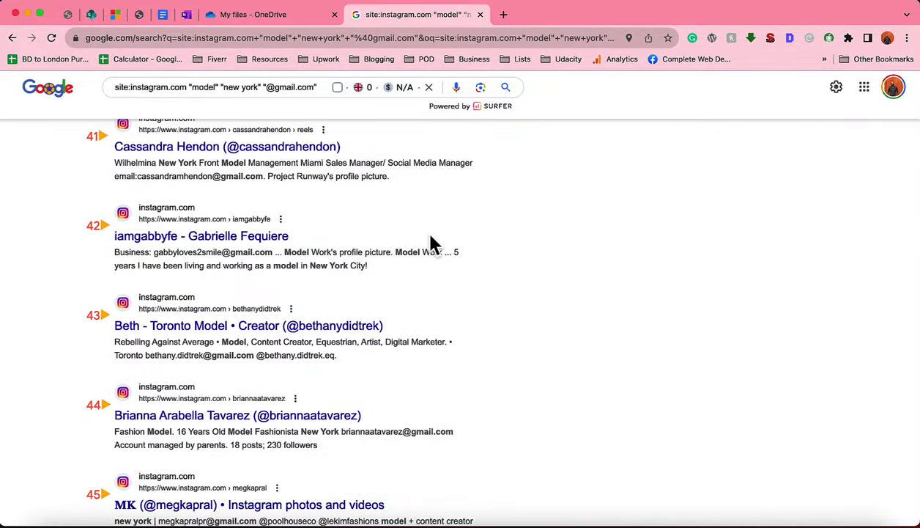
{"action": "scroll", "coordinate": [431, 242], "scroll_direction": "up", "scroll_amount": 20}
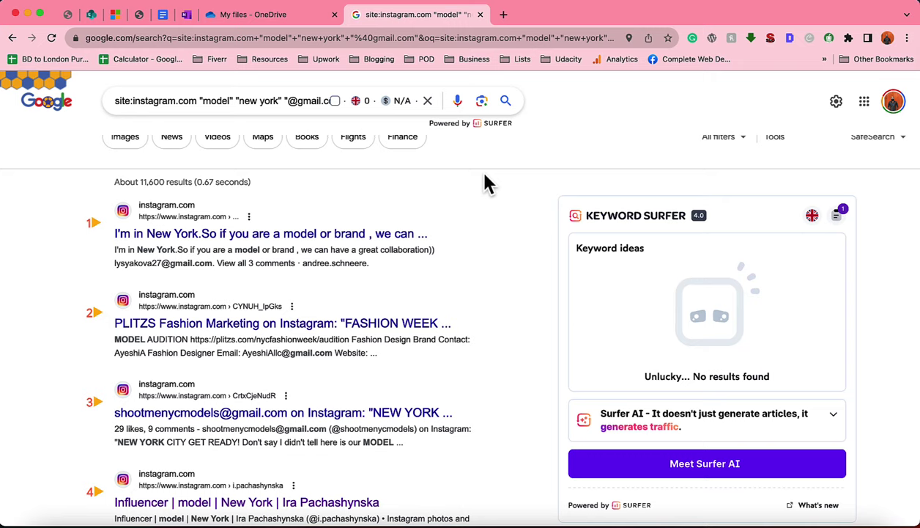
{"action": "left_click", "coordinate": [503, 14]}
{"action": "type", "text": "email"}
{"action": "key", "text": "Return"}
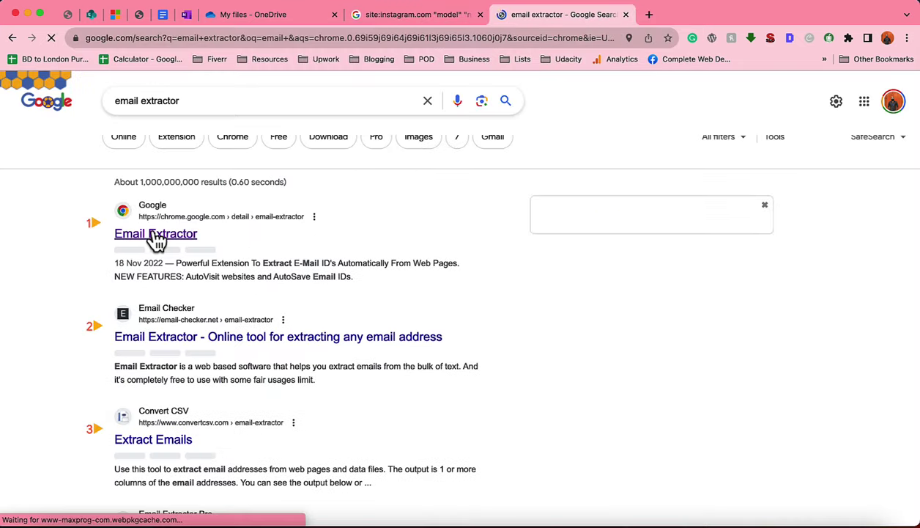
{"action": "left_click", "coordinate": [146, 234]}
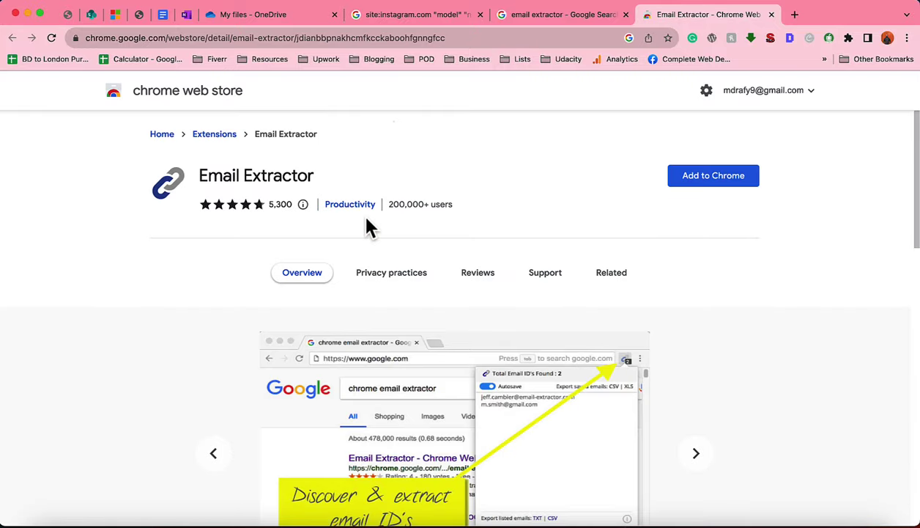
{"action": "left_click", "coordinate": [626, 15]}
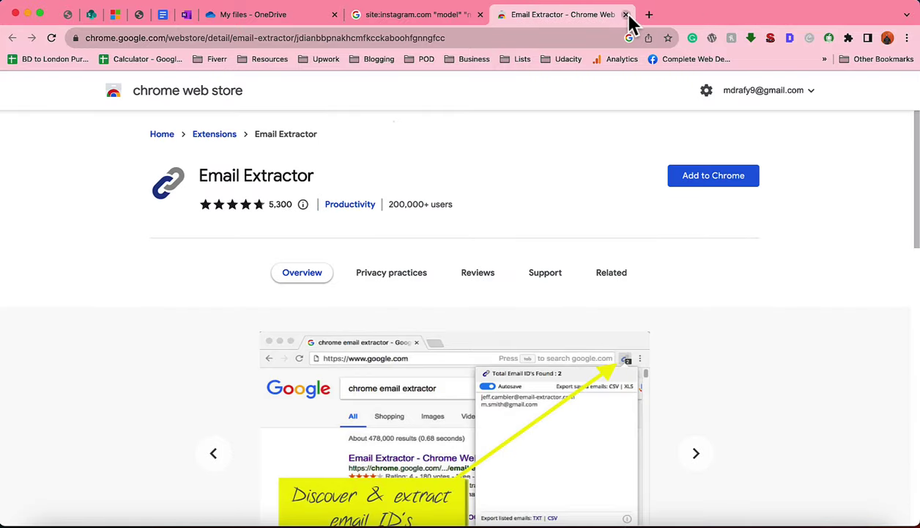
- Install the Email Extractor extension in Chrome, and close its FAQ page and the store page
{"action": "left_click", "coordinate": [709, 177]}
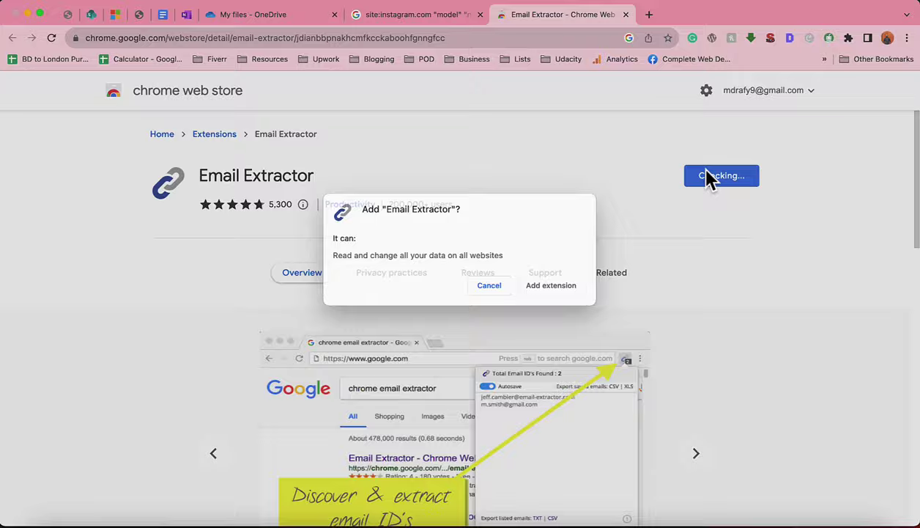
{"action": "left_click", "coordinate": [547, 305]}
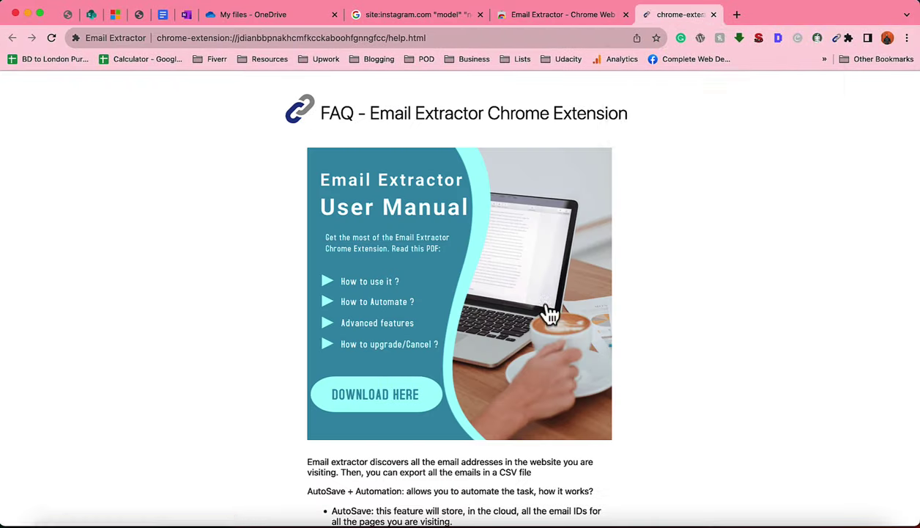
{"action": "left_click", "coordinate": [771, 15]}
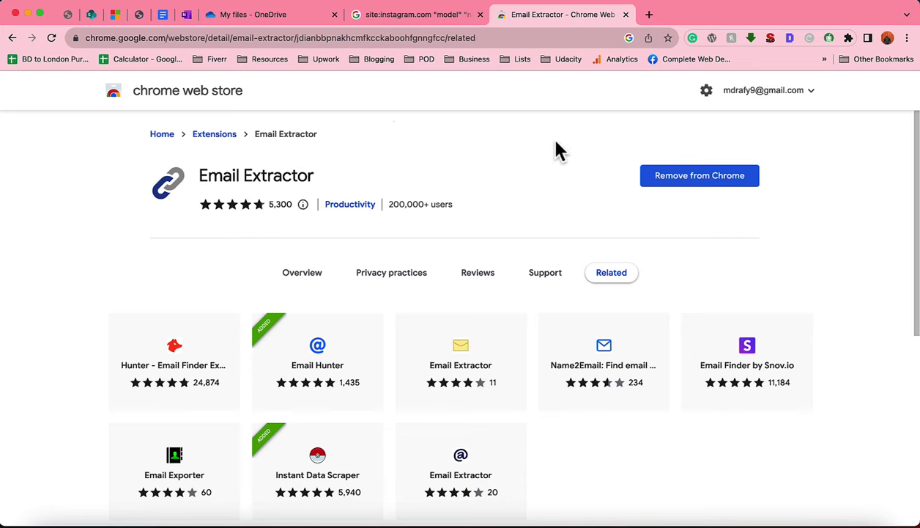
{"action": "left_click", "coordinate": [625, 15]}
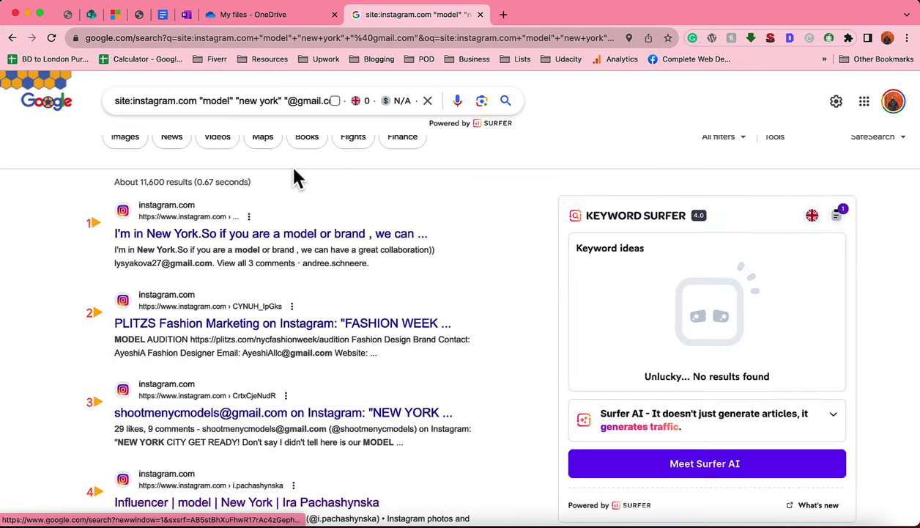
- Pin the Email Extractor extension and rerun the Instagram model search
{"action": "left_click", "coordinate": [848, 38]}
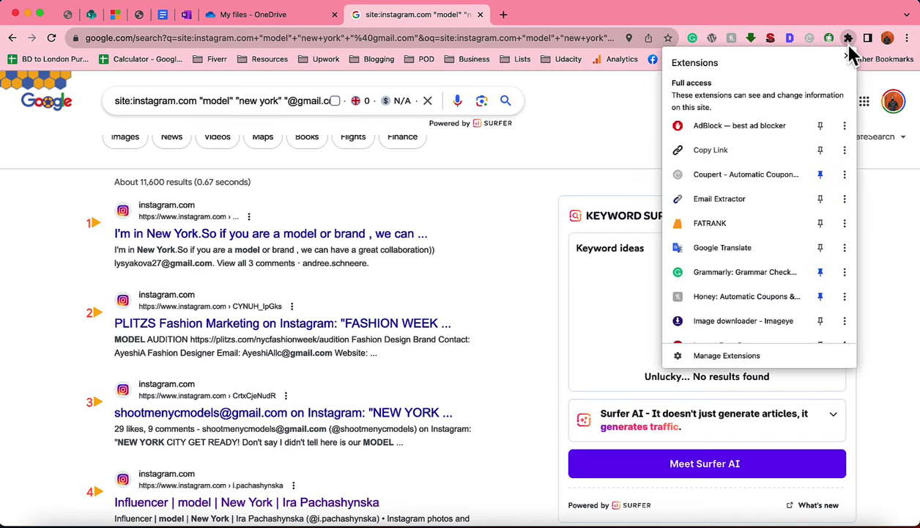
{"action": "left_click", "coordinate": [820, 198]}
{"action": "left_click", "coordinate": [595, 140]}
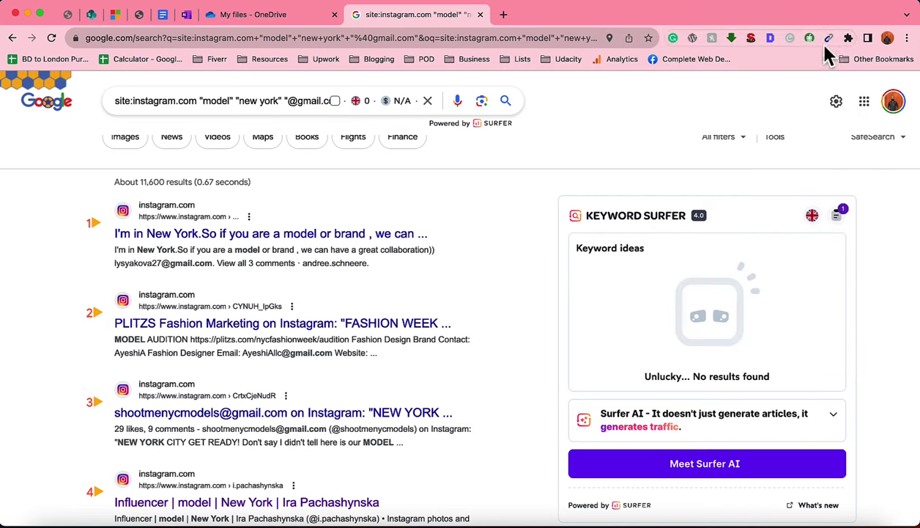
{"action": "left_click", "coordinate": [505, 101]}
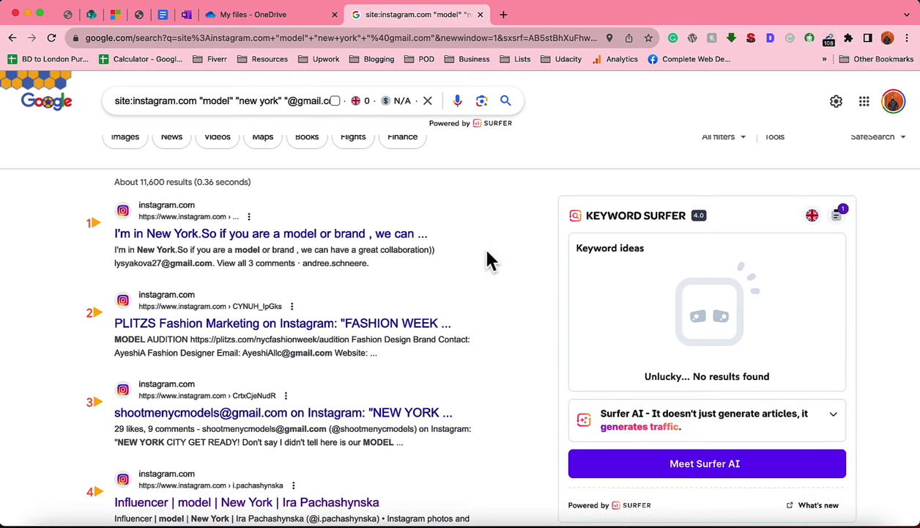
- Copy all e-mail addresses extracted from the first results page and paste them into column A of the Excel workbook from cell A763
{"action": "left_click", "coordinate": [829, 38]}
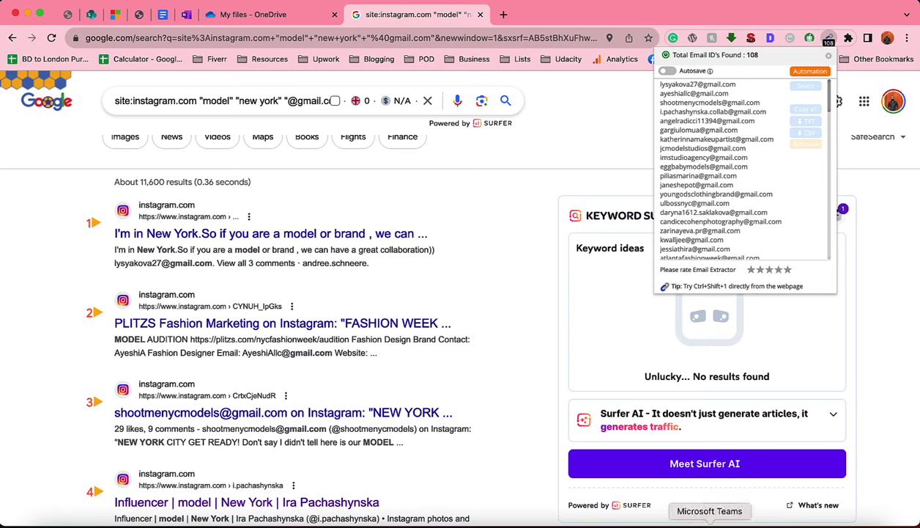
{"action": "left_click", "coordinate": [674, 522]}
{"action": "scroll", "coordinate": [145, 409], "scroll_direction": "down", "scroll_amount": 2}
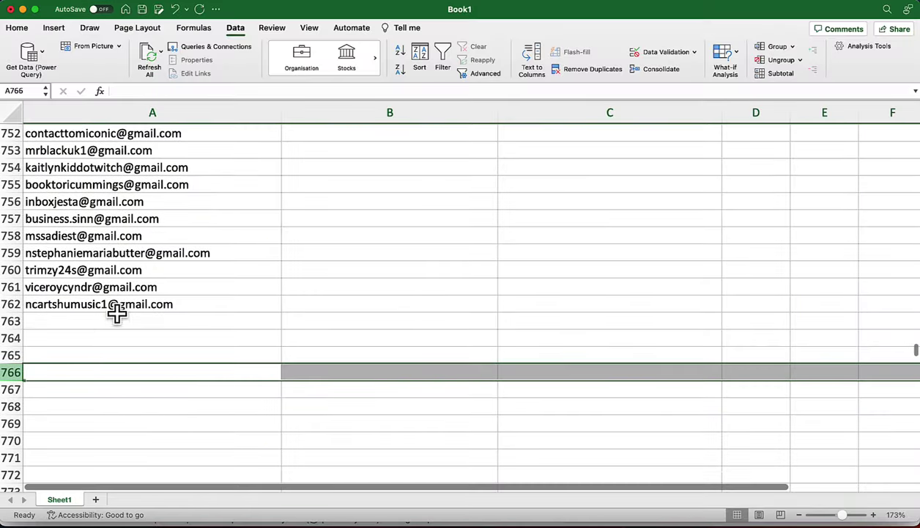
{"action": "left_click", "coordinate": [112, 323]}
{"action": "key", "text": "super+v"}
{"action": "scroll", "coordinate": [113, 324], "scroll_direction": "down", "scroll_amount": 15}
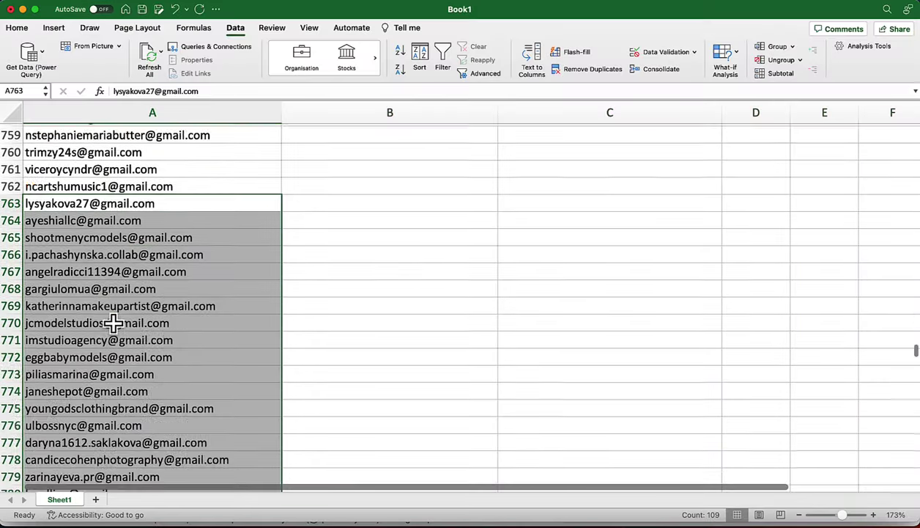
{"action": "scroll", "coordinate": [113, 324], "scroll_direction": "down", "scroll_amount": 20}
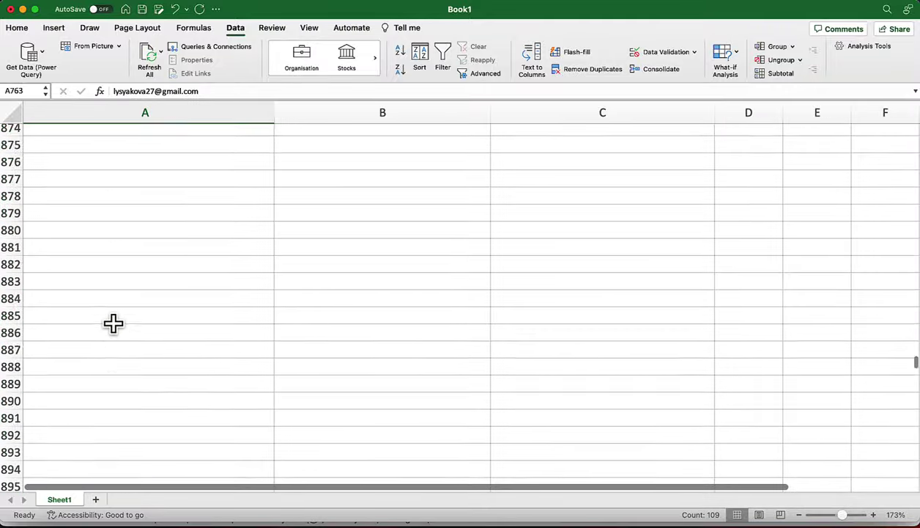
{"action": "scroll", "coordinate": [113, 322], "scroll_direction": "up", "scroll_amount": 5}
{"action": "scroll", "coordinate": [84, 328], "scroll_direction": "right", "scroll_amount": 1}
{"action": "scroll", "coordinate": [99, 330], "scroll_direction": "left", "scroll_amount": 1}
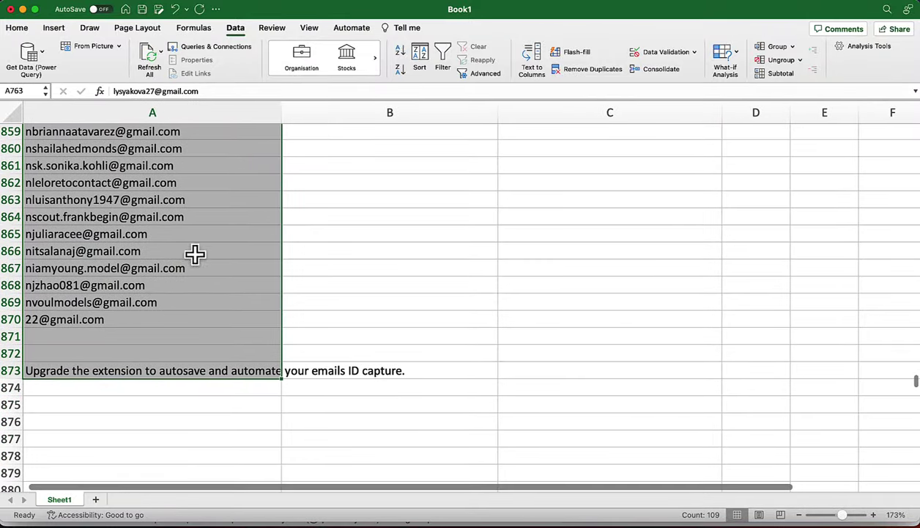
- Return to Chrome and open the second page of the Instagram model search results
{"action": "left_click", "coordinate": [627, 522]}
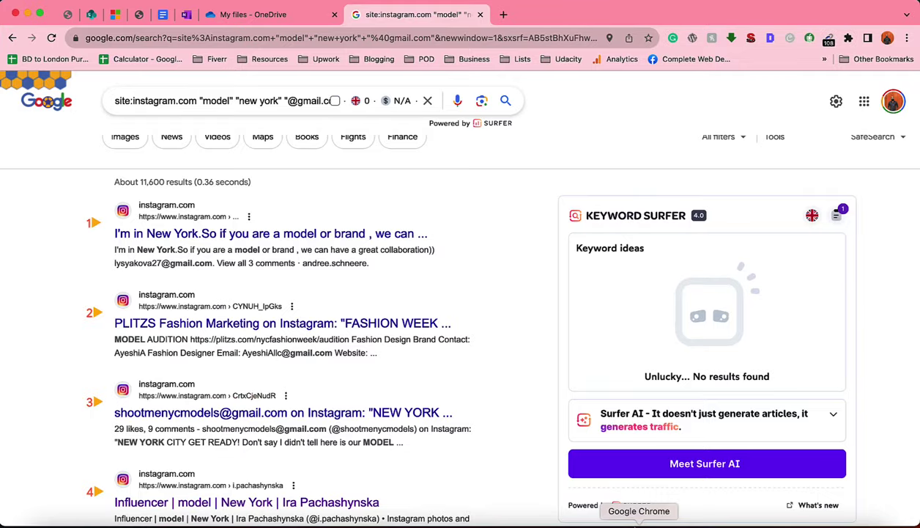
{"action": "scroll", "coordinate": [505, 293], "scroll_direction": "down", "scroll_amount": 3}
{"action": "scroll", "coordinate": [504, 364], "scroll_direction": "down", "scroll_amount": 20}
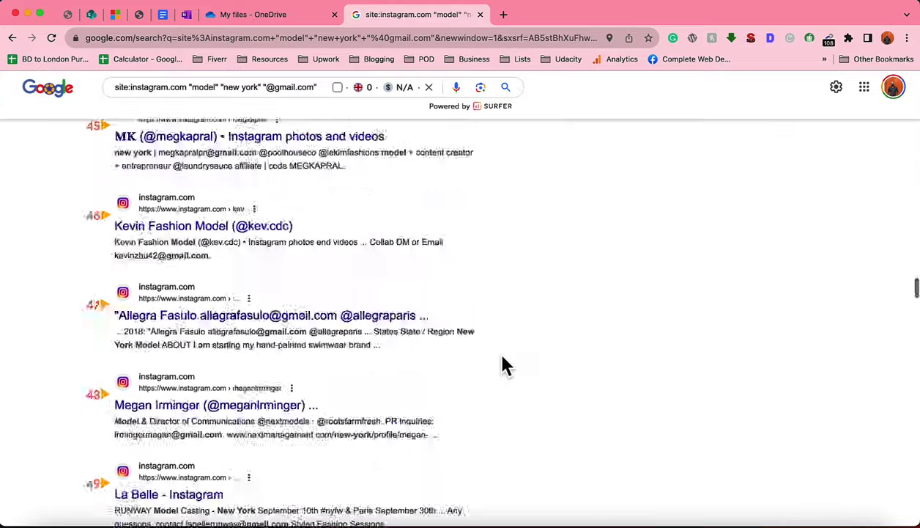
{"action": "scroll", "coordinate": [504, 365], "scroll_direction": "down", "scroll_amount": 15}
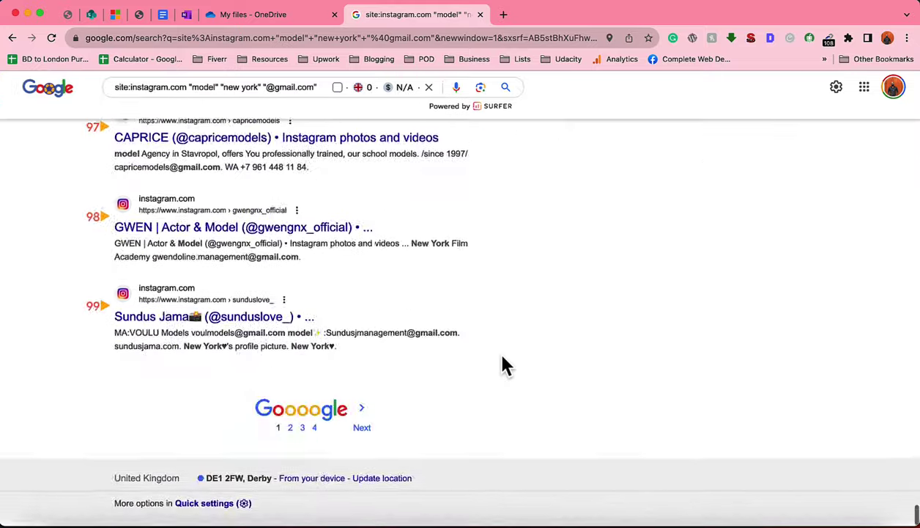
{"action": "left_click", "coordinate": [362, 430]}
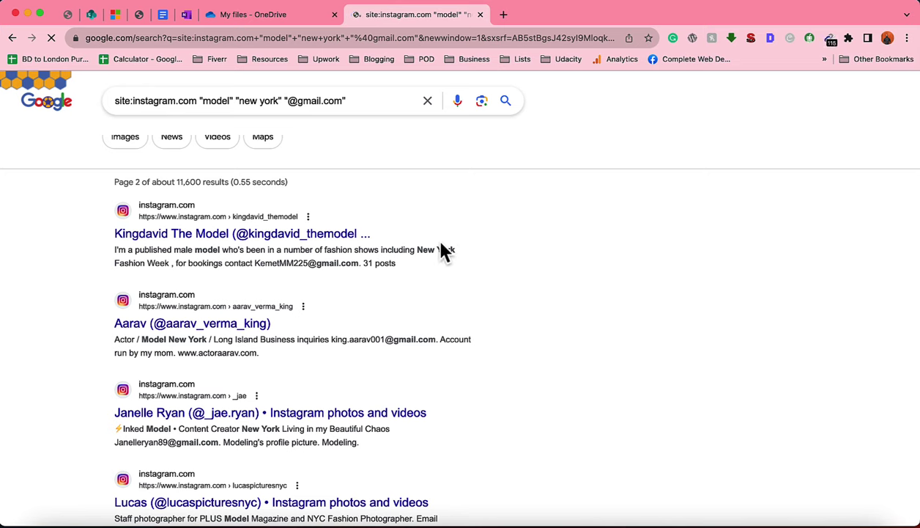
- Copy all e-mail addresses extracted from the second results page and paste them into Excel from cell A870, over the previous list's leftover end rows
{"action": "left_click", "coordinate": [831, 43]}
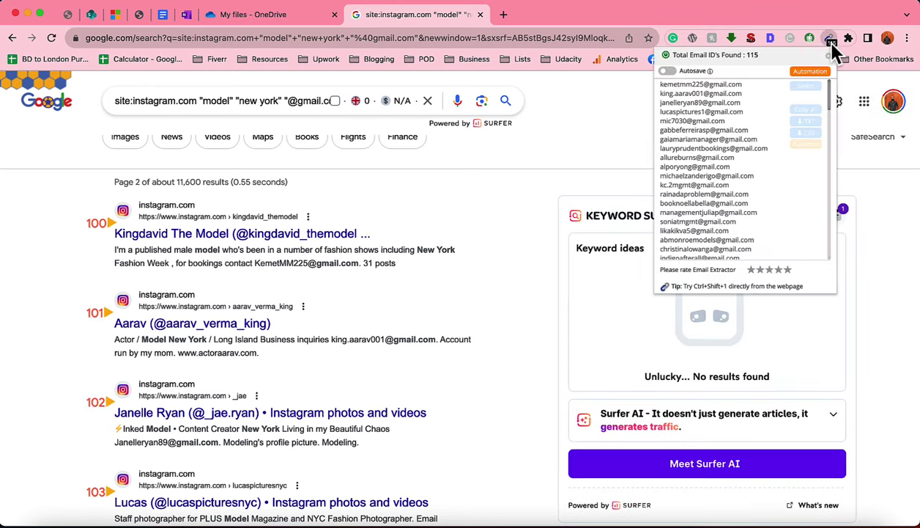
{"action": "left_click", "coordinate": [806, 110]}
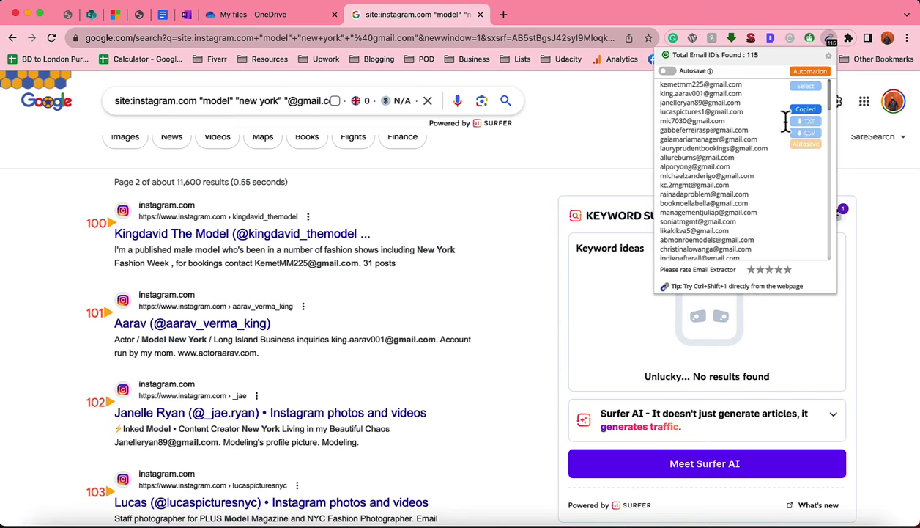
{"action": "left_click", "coordinate": [662, 522]}
{"action": "key", "text": "super+v"}
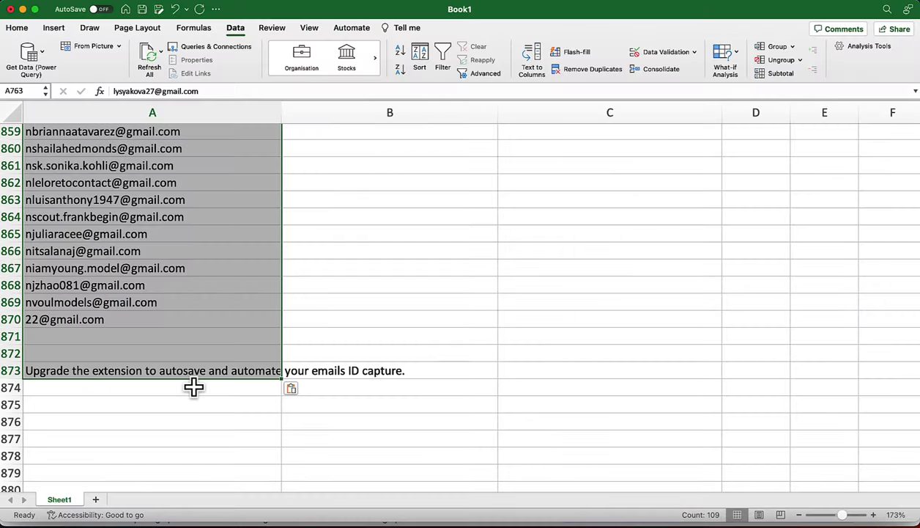
{"action": "left_click", "coordinate": [82, 318]}
{"action": "key", "text": "super+v"}
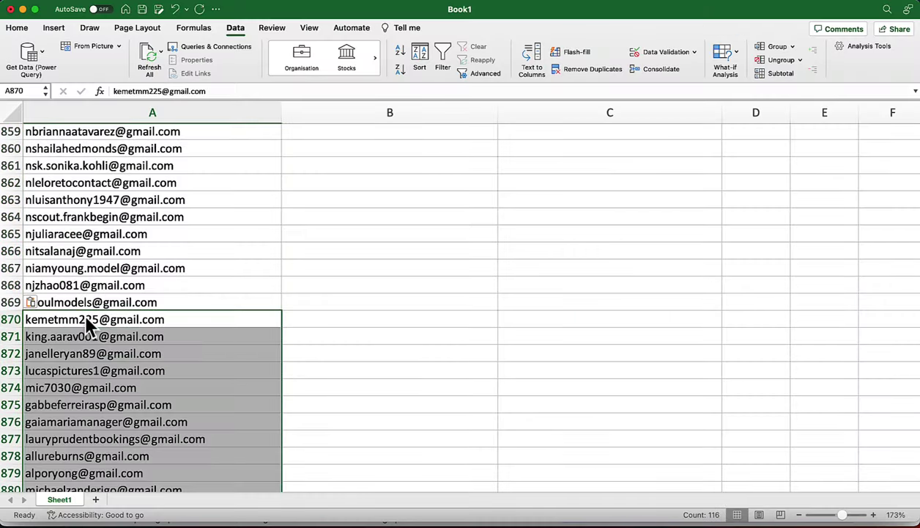
- Check the end of the pasted list, and open the third page of the Instagram model search results in Chrome
{"action": "scroll", "coordinate": [191, 365], "scroll_direction": "down", "scroll_amount": 20}
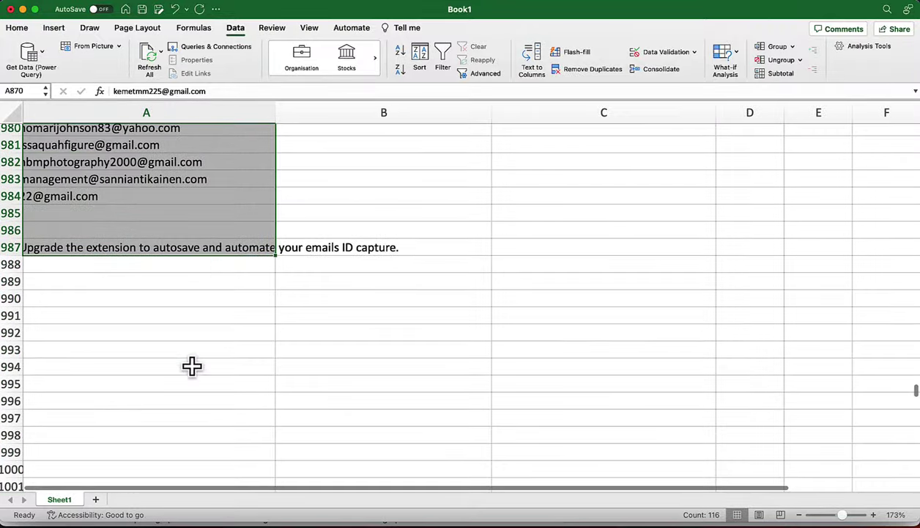
{"action": "scroll", "coordinate": [141, 226], "scroll_direction": "up", "scroll_amount": 1}
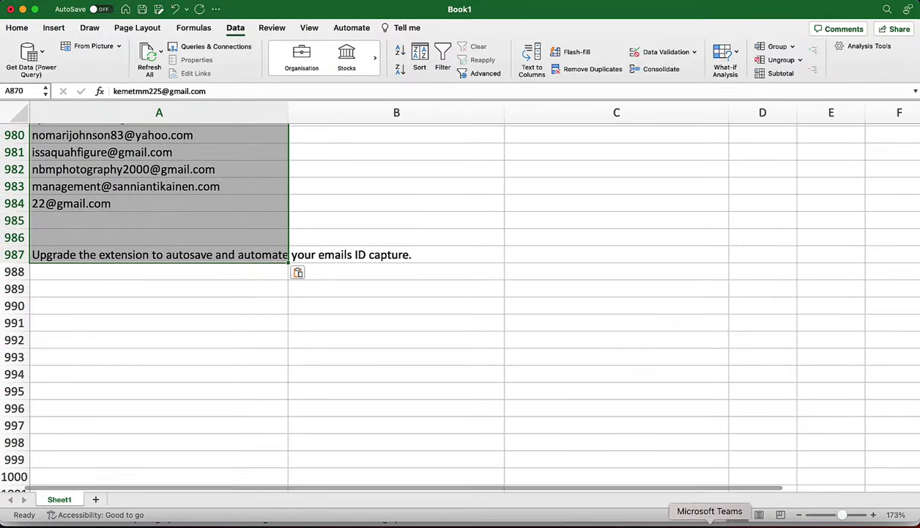
{"action": "left_click", "coordinate": [647, 522]}
{"action": "scroll", "coordinate": [482, 387], "scroll_direction": "down", "scroll_amount": 4}
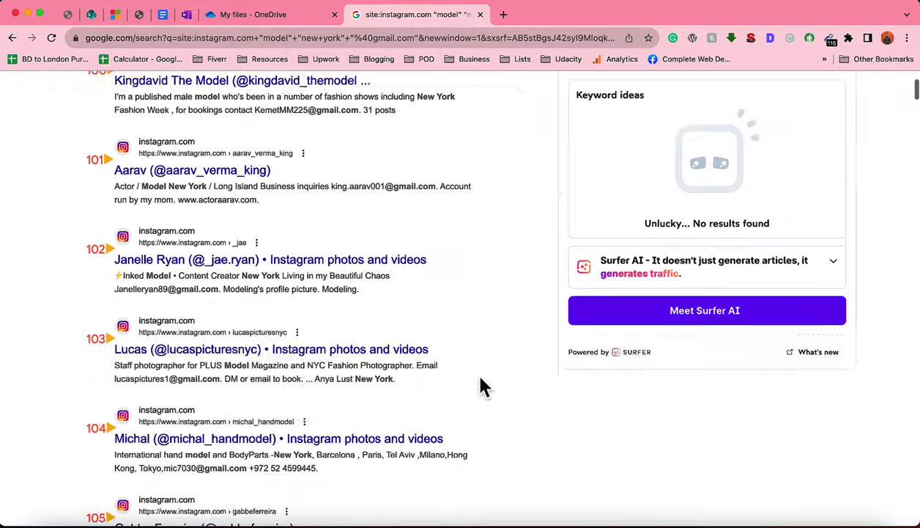
{"action": "scroll", "coordinate": [481, 386], "scroll_direction": "down", "scroll_amount": 20}
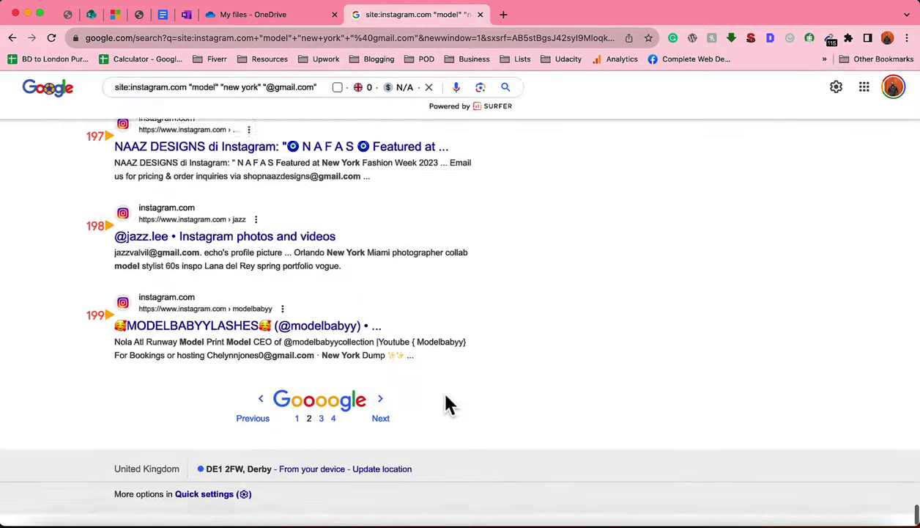
{"action": "left_click", "coordinate": [380, 418]}
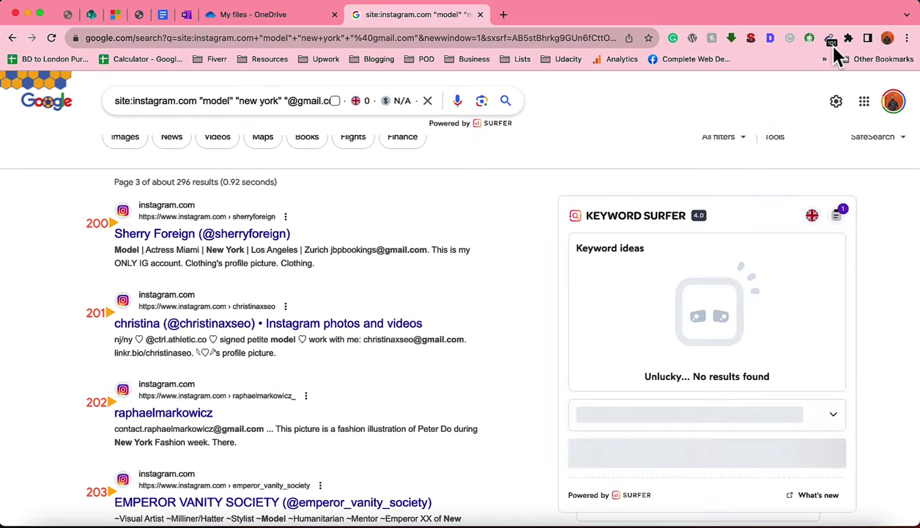
- Copy all e-mail addresses extracted from the third results page and paste them into Excel from cell A984, replacing the leftover end rows
{"action": "left_click", "coordinate": [830, 38]}
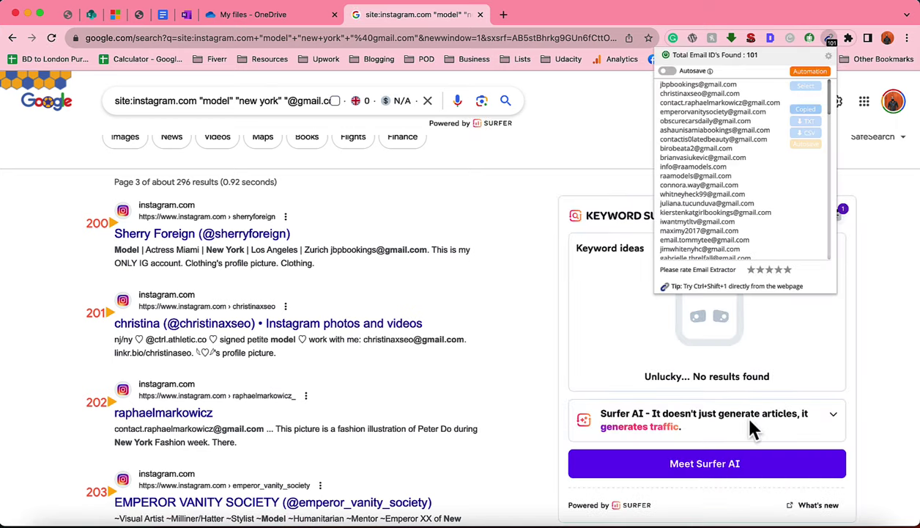
{"action": "left_click", "coordinate": [674, 521]}
{"action": "left_click", "coordinate": [153, 204]}
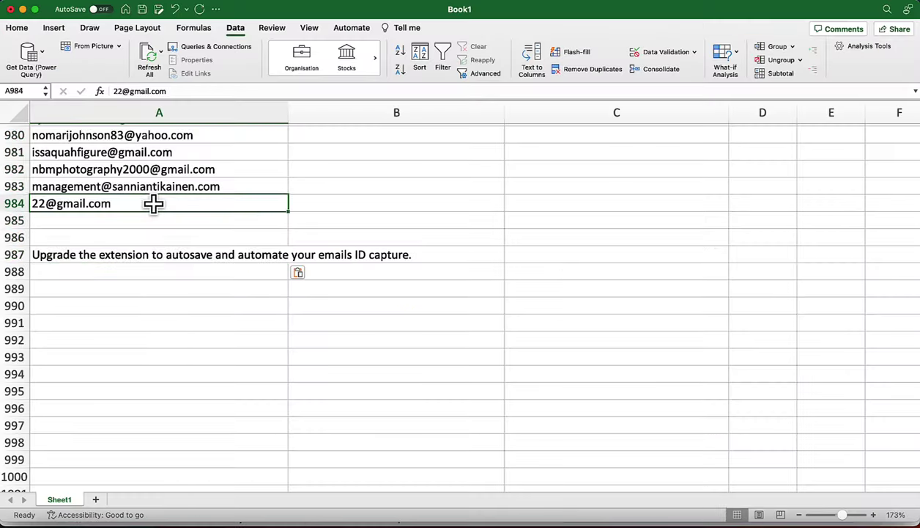
{"action": "key", "text": "super+v"}
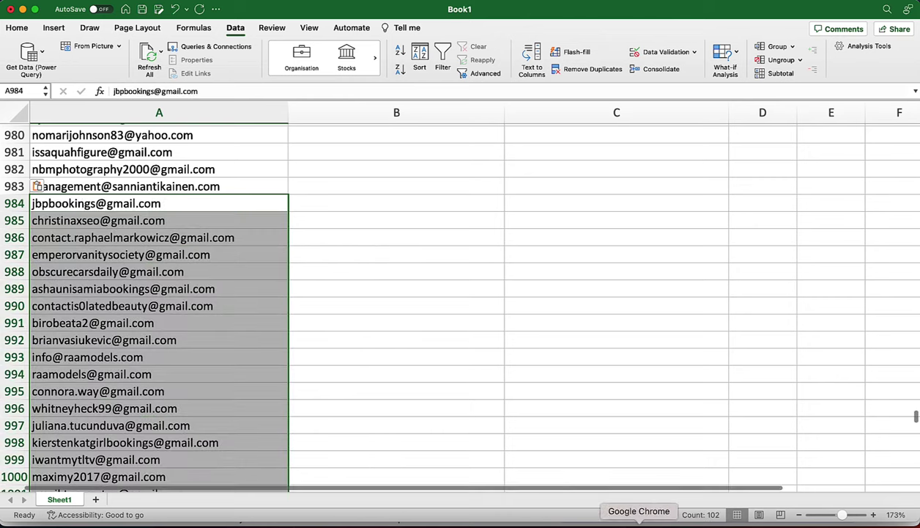
- Return to Chrome and rerun the Instagram model search with "atlanta" in place of "new york"
{"action": "left_click", "coordinate": [602, 522]}
{"action": "left_click_drag", "start_coordinate": [239, 101], "coordinate": [258, 101]}
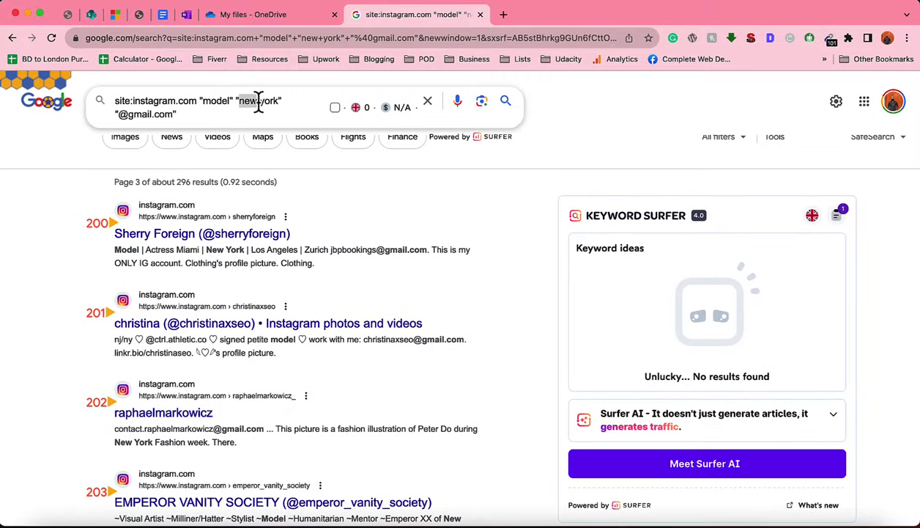
{"action": "key", "text": "BackSpace"}
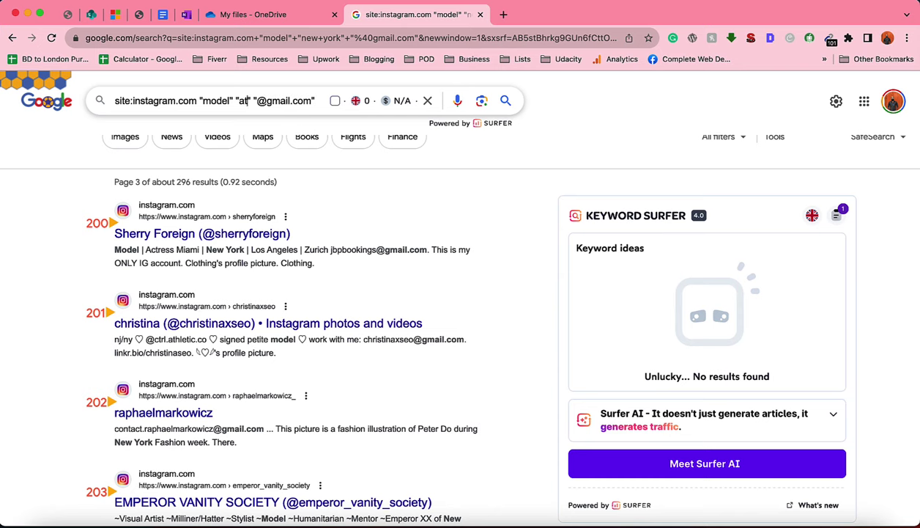
{"action": "type", "text": "atlanta"}
{"action": "key", "text": "Return"}
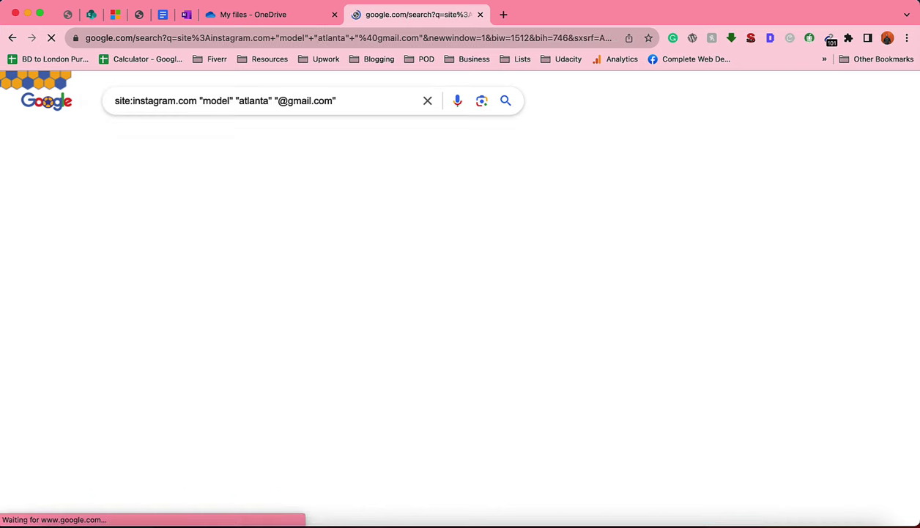
- Examine the Atlanta model search results and the list of e-mail addresses extracted from that page
{"action": "left_click_drag", "start_coordinate": [142, 184], "coordinate": [164, 182]}
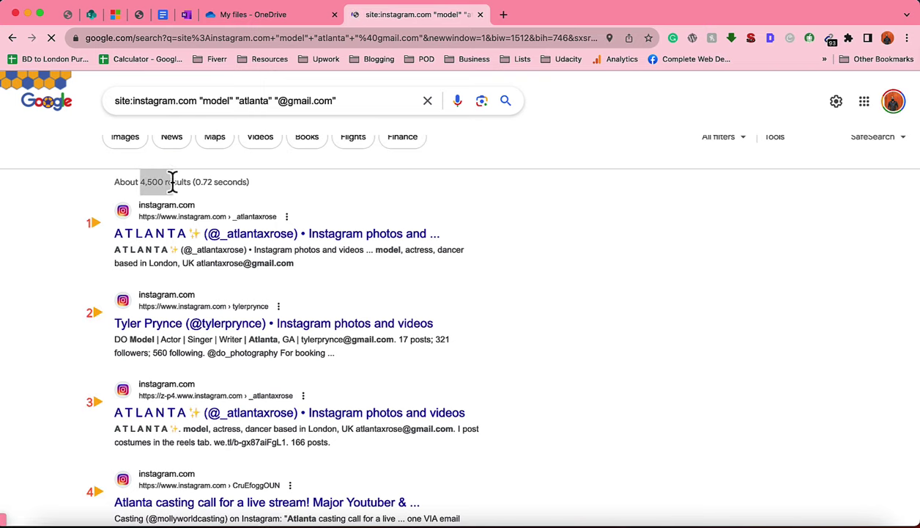
{"action": "scroll", "coordinate": [62, 334], "scroll_direction": "down", "scroll_amount": 1}
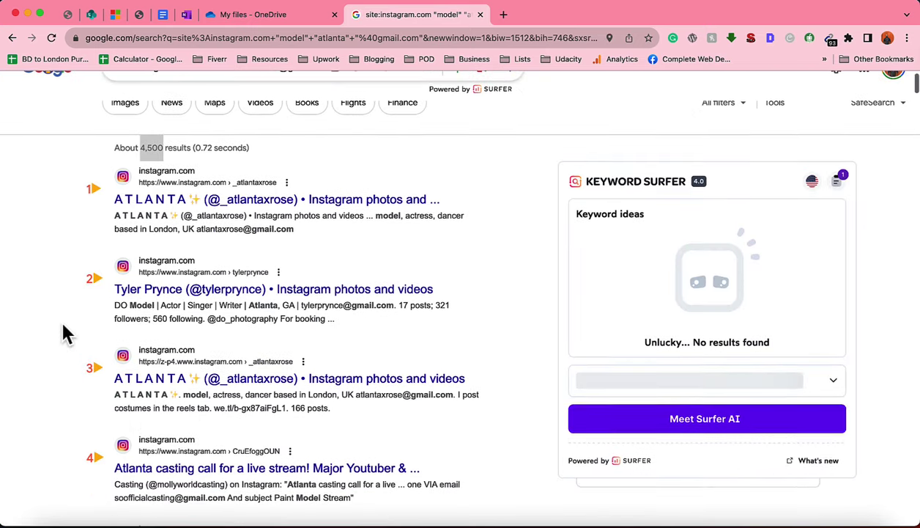
{"action": "scroll", "coordinate": [247, 256], "scroll_direction": "down", "scroll_amount": 2}
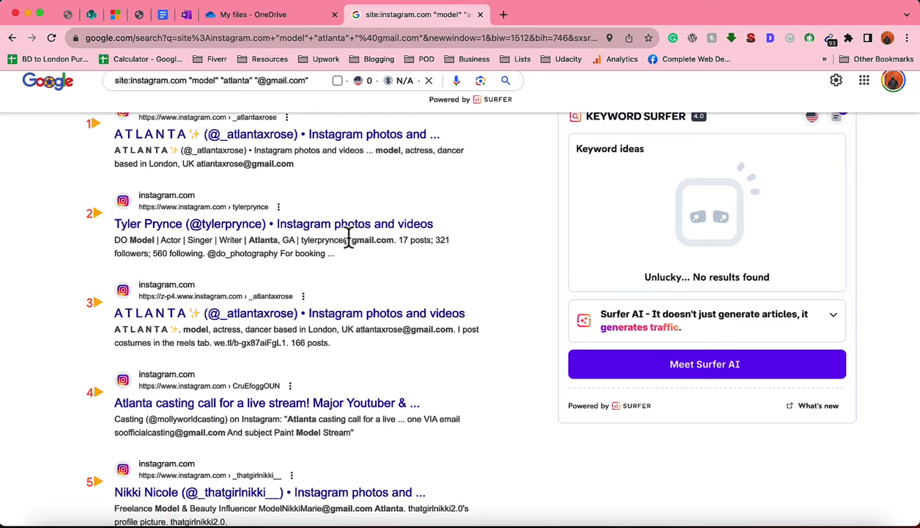
{"action": "left_click_drag", "start_coordinate": [301, 239], "coordinate": [378, 244]}
{"action": "scroll", "coordinate": [557, 176], "scroll_direction": "up", "scroll_amount": 3}
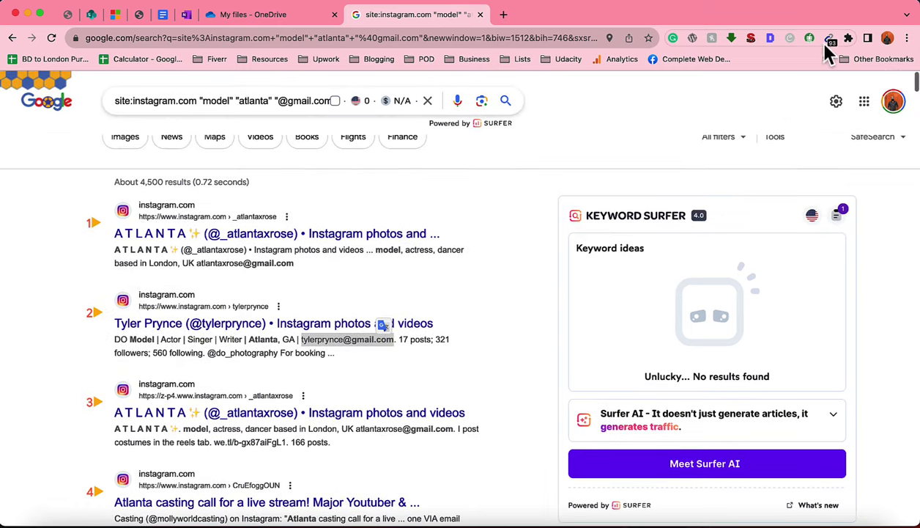
{"action": "left_click", "coordinate": [830, 38]}
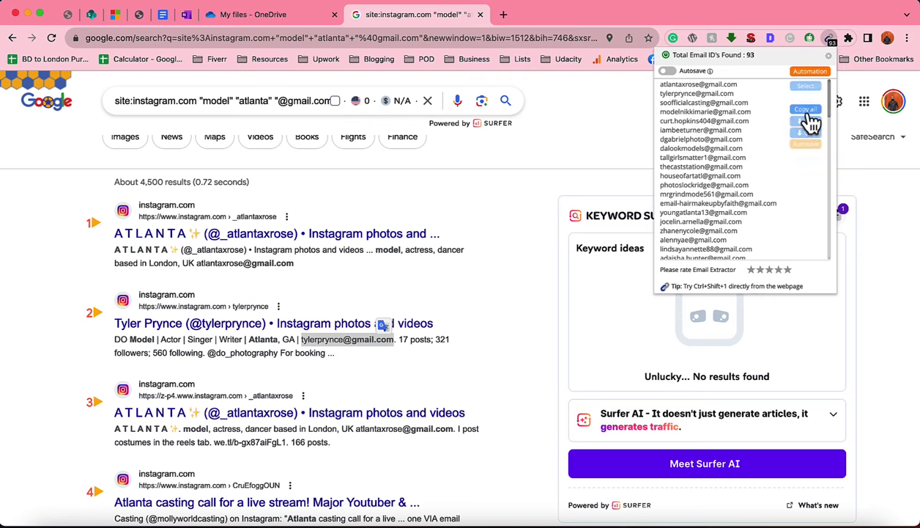
{"action": "left_click", "coordinate": [525, 301]}
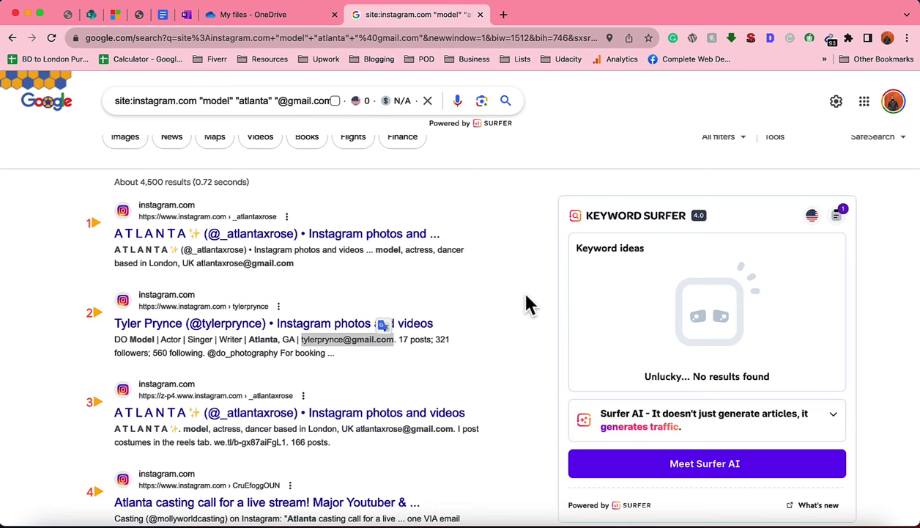
- Switch to Excel and review the e-mail addresses pasted in column A from cell A984 down
{"action": "left_click", "coordinate": [678, 522]}
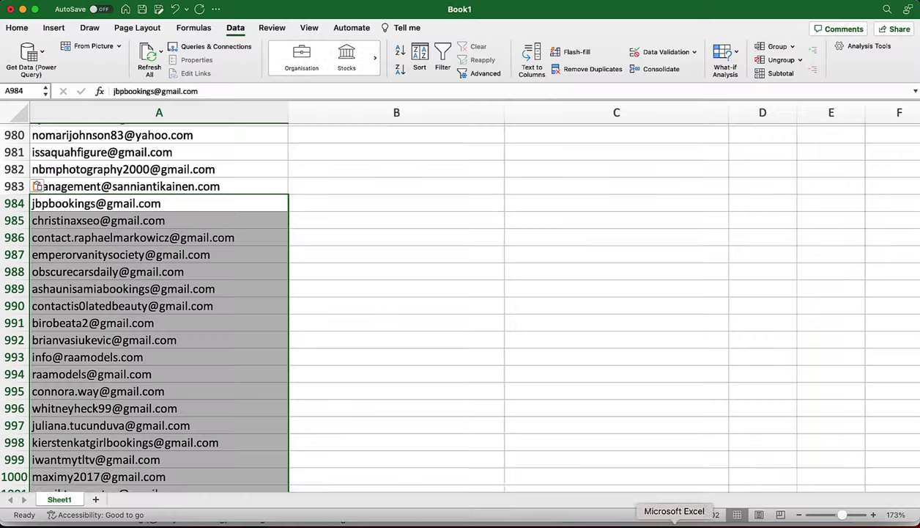
{"action": "scroll", "coordinate": [343, 328], "scroll_direction": "down", "scroll_amount": 1}
{"action": "scroll", "coordinate": [343, 328], "scroll_direction": "down", "scroll_amount": 3}
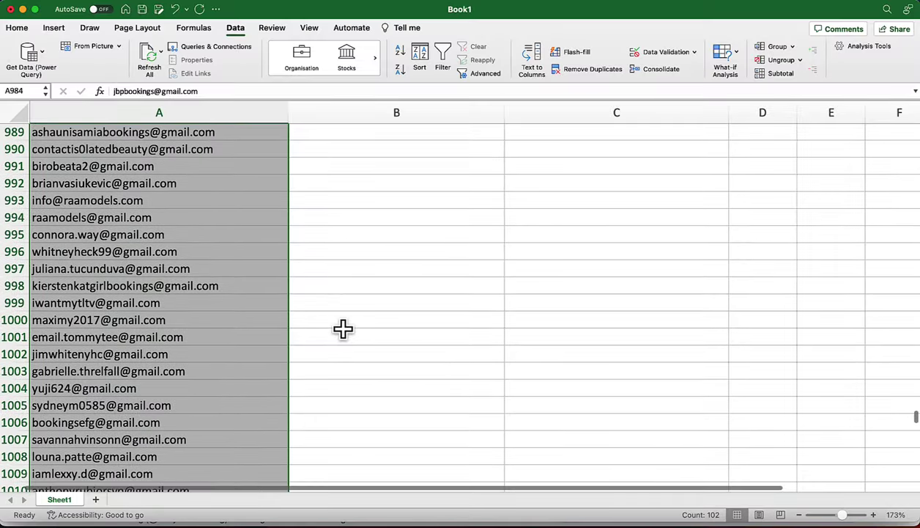
{"action": "scroll", "coordinate": [343, 328], "scroll_direction": "down", "scroll_amount": 10}
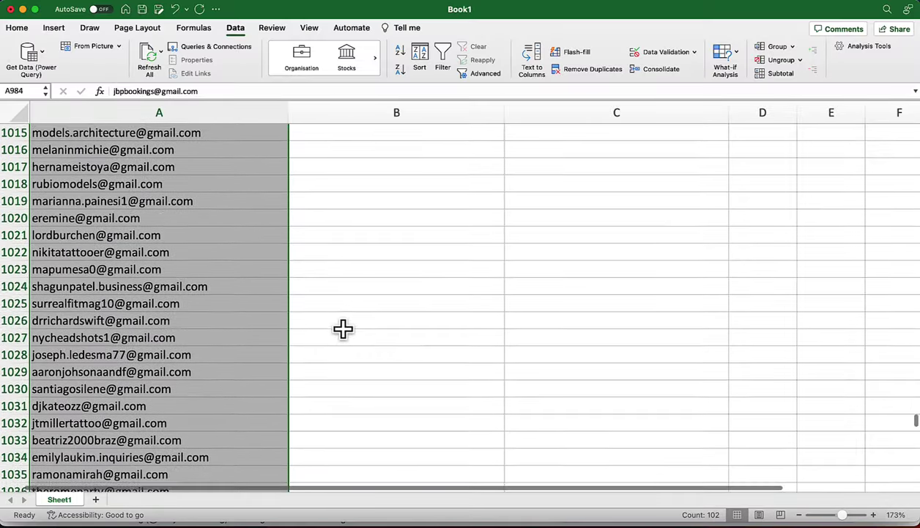